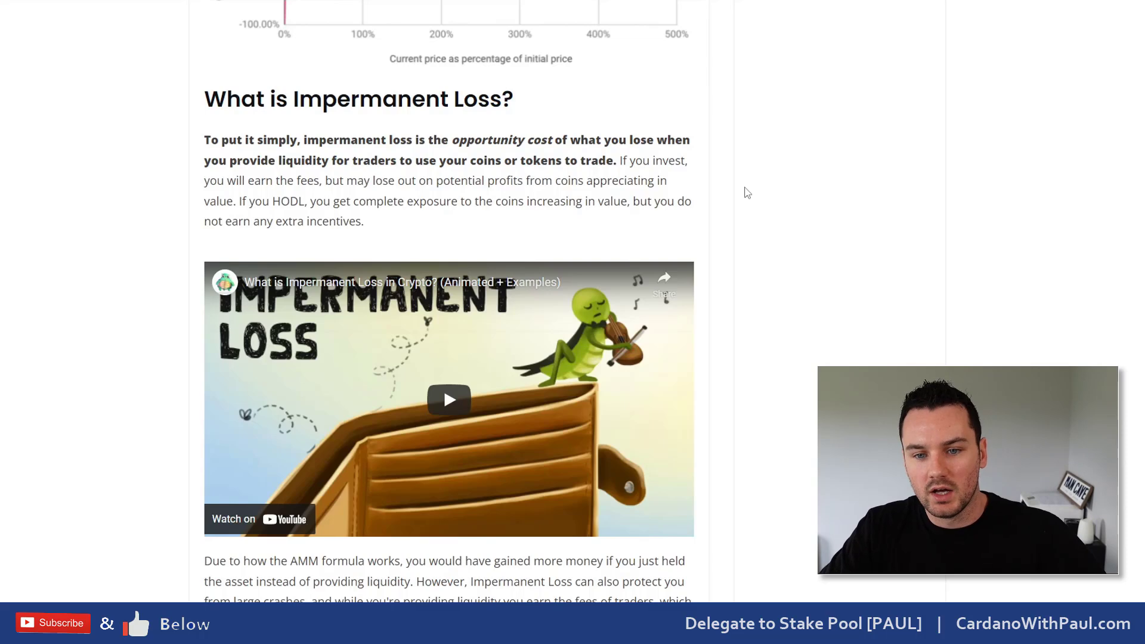
# Step: Read the article's explanation of impermanent loss, including the ways it hurts liquidity providers and the ways to minimize risk
pyautogui.scroll(-6, 747, 192)
pyautogui.scroll(3, 747, 192)
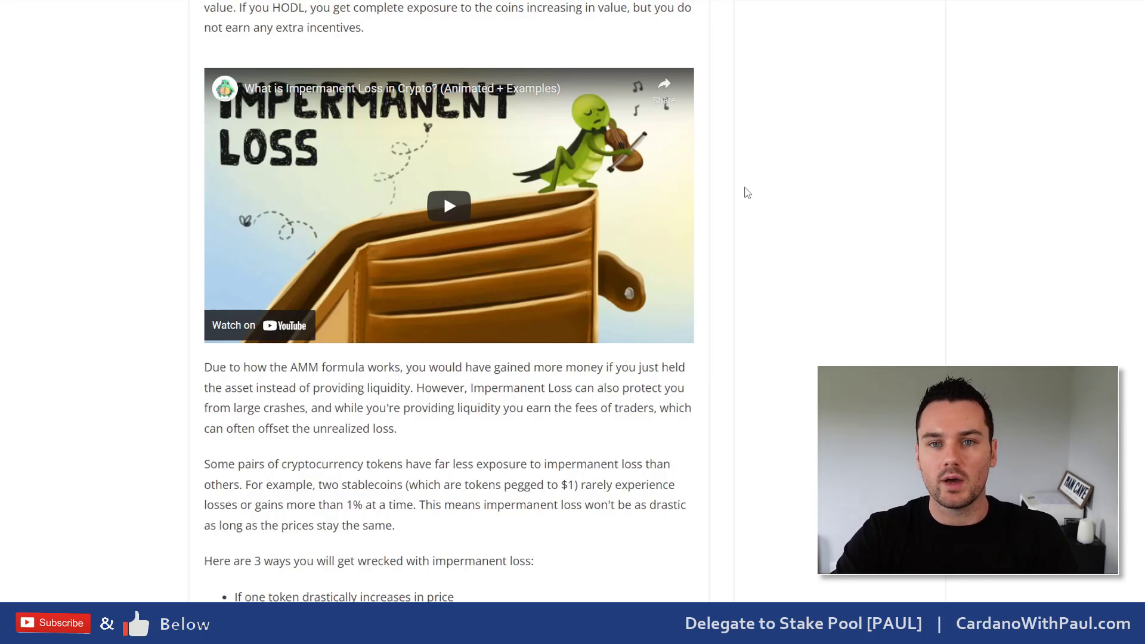
pyautogui.scroll(-4, 745, 192)
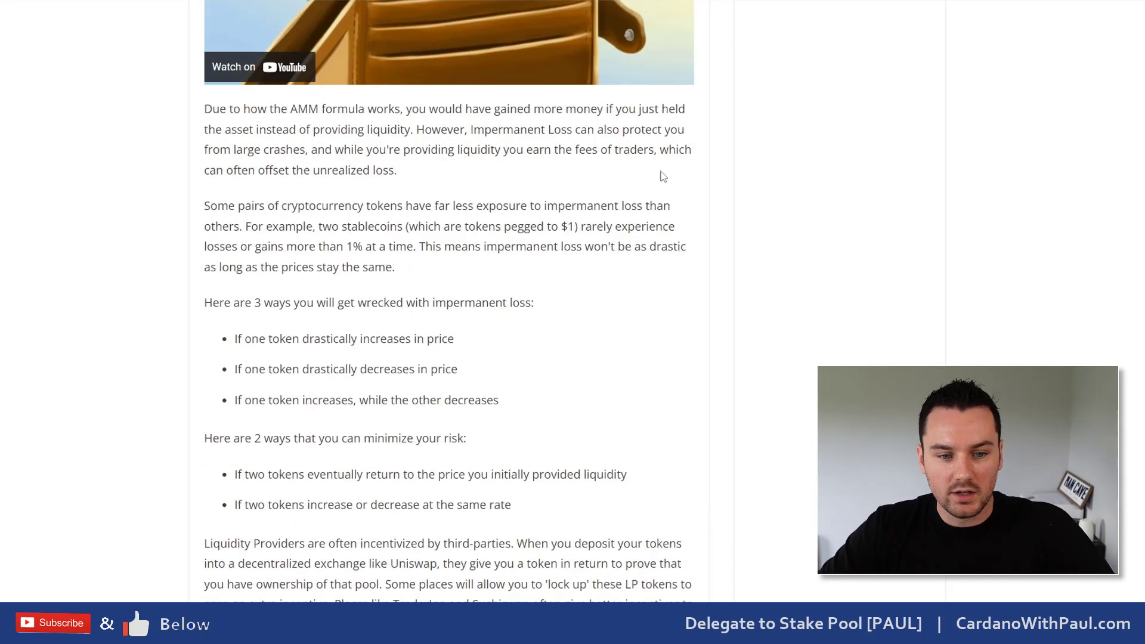
pyautogui.scroll(-1, 660, 174)
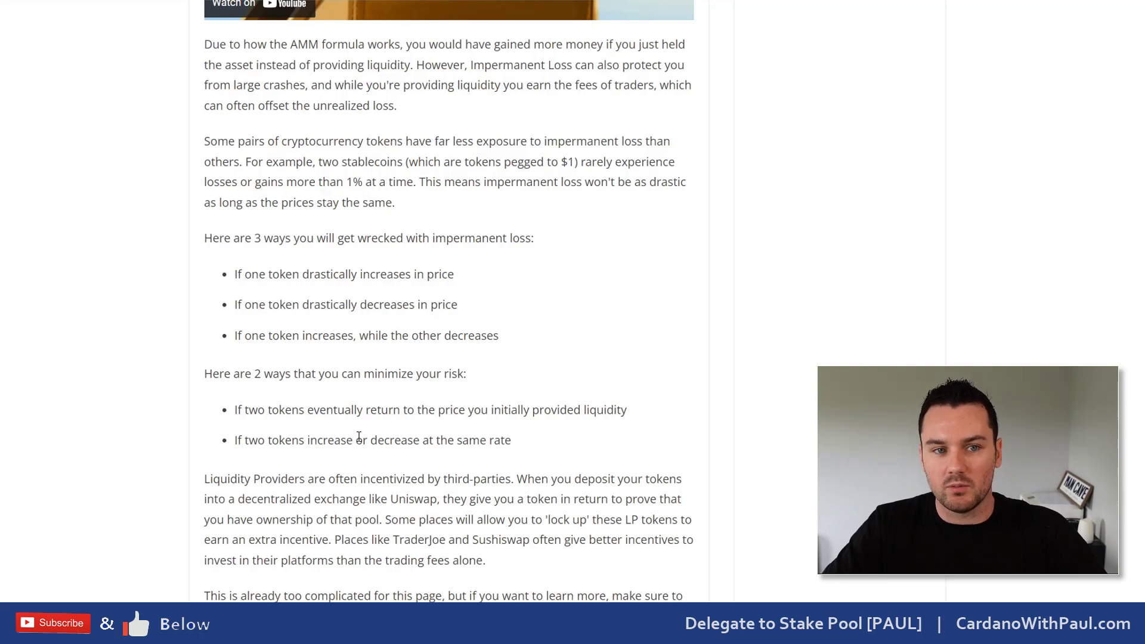
pyautogui.scroll(-1, 513, 343)
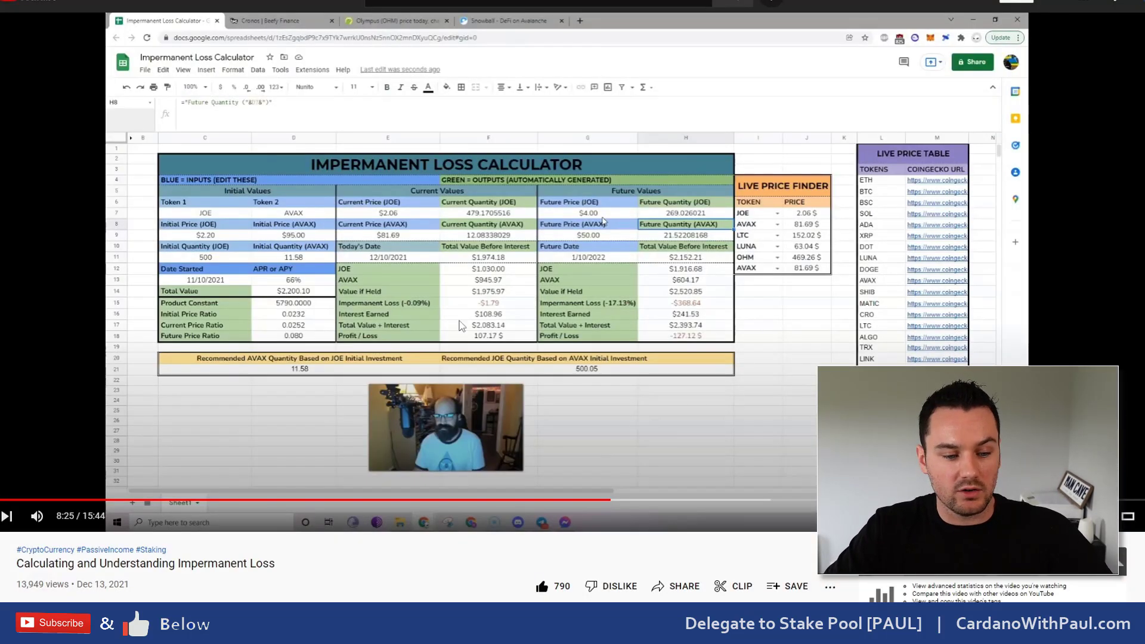
# Step: Review the page of the video "Calculating and Understanding Impermanent Loss" and the links in its description
pyautogui.scroll(-2, 381, 339)
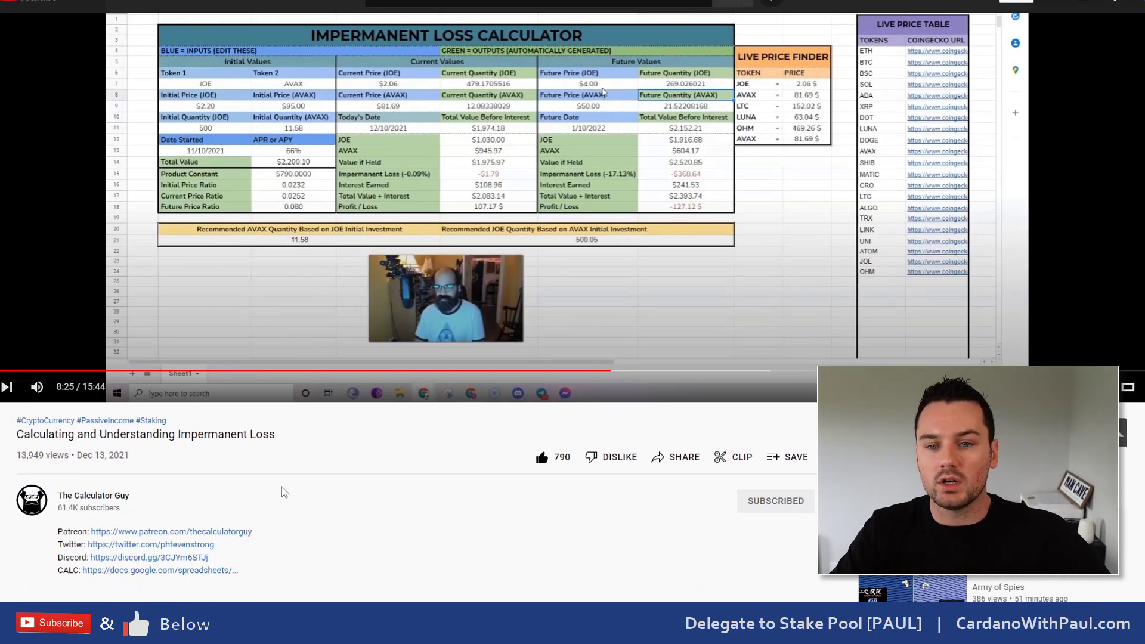
pyautogui.scroll(2, 282, 486)
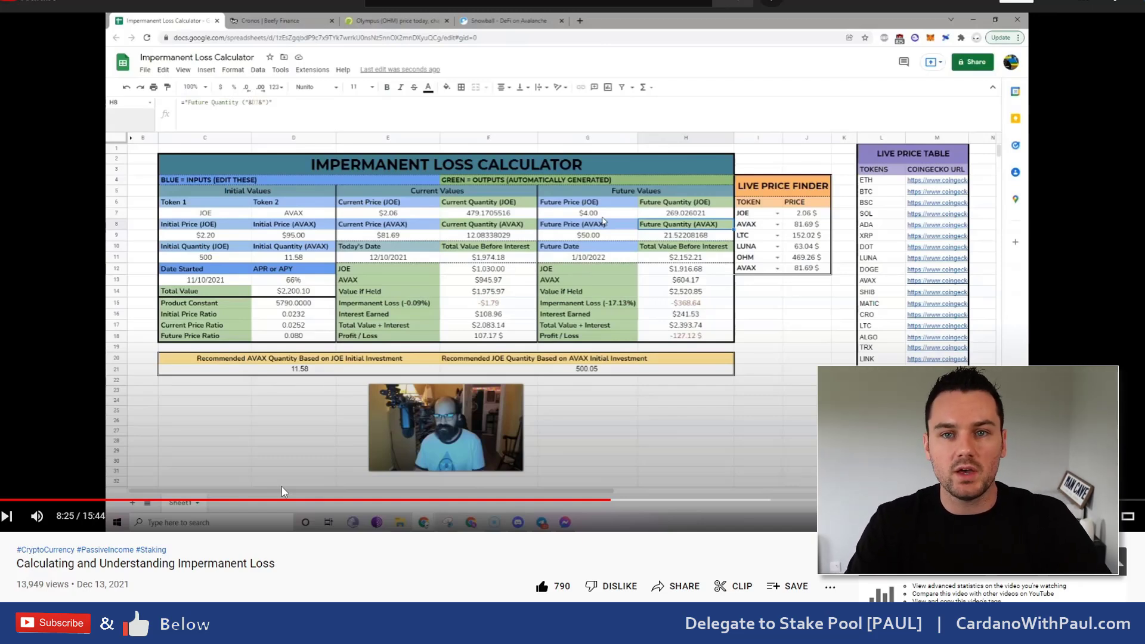
pyautogui.scroll(-4, 282, 490)
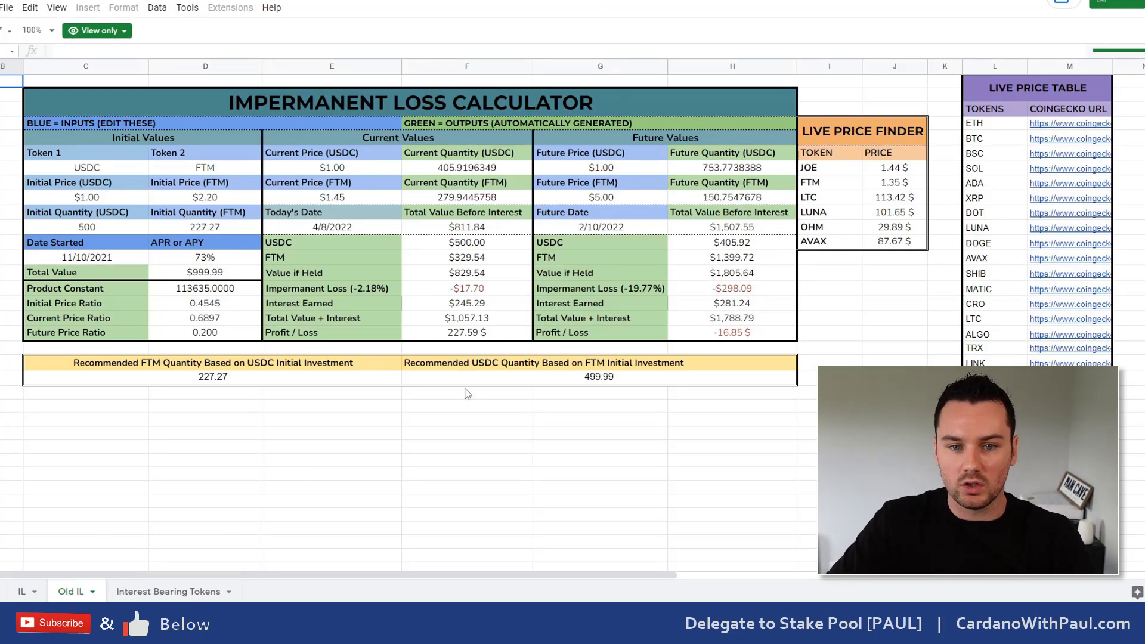
# Step: Switch to the IL sheet and highlight the block of scenario settings from Hold Time to APR beside the calculator
pyautogui.click(22, 592)
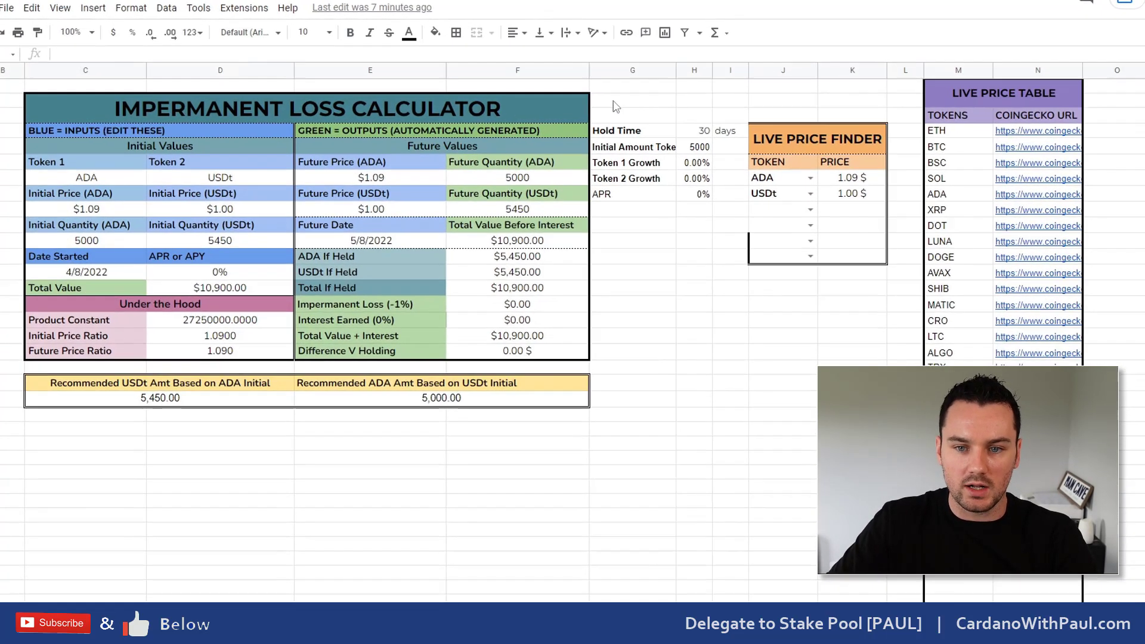
pyautogui.moveTo(596, 95); pyautogui.dragTo(676, 246)
pyautogui.moveTo(881, 320); pyautogui.dragTo(890, 304)
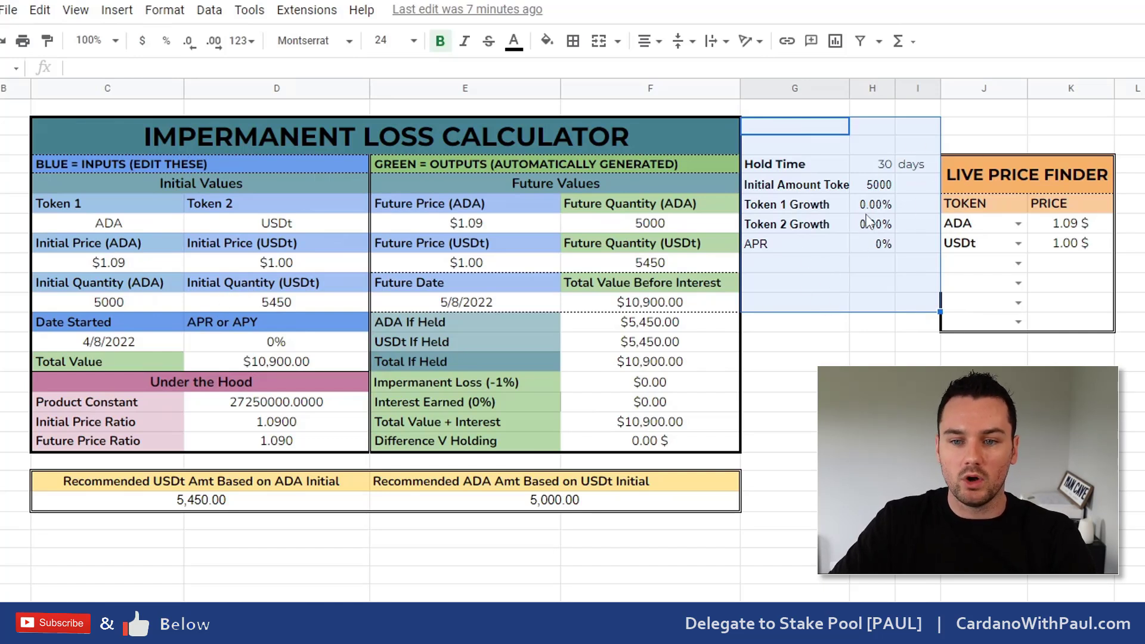
pyautogui.click(817, 208)
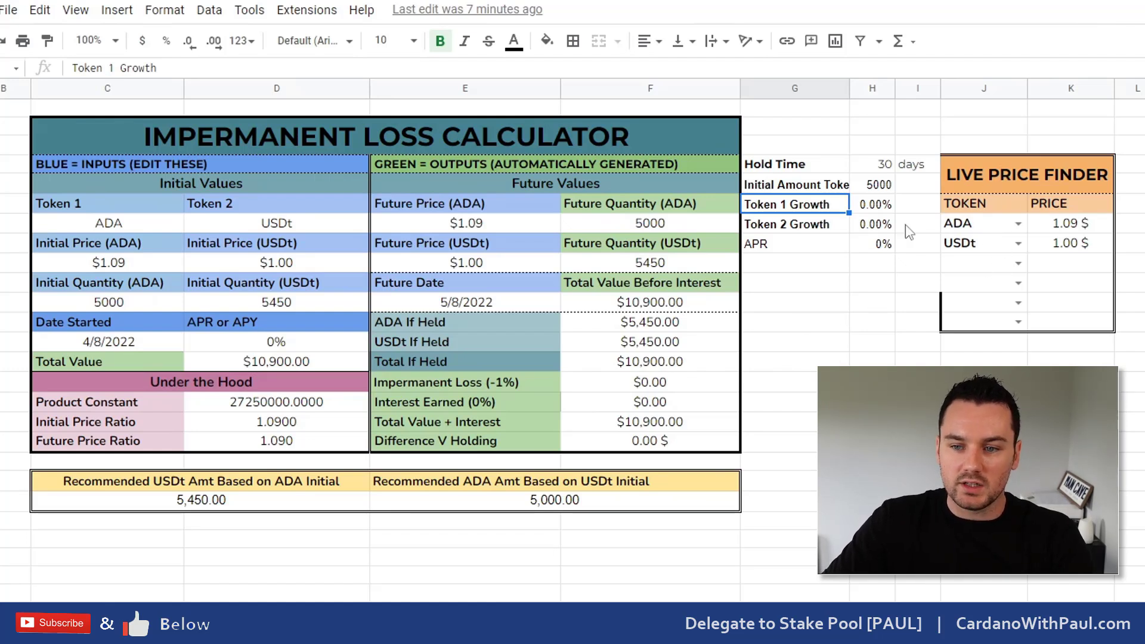
# Step: Change the second token in the Live Price Finder to ETH
pyautogui.click(1017, 243)
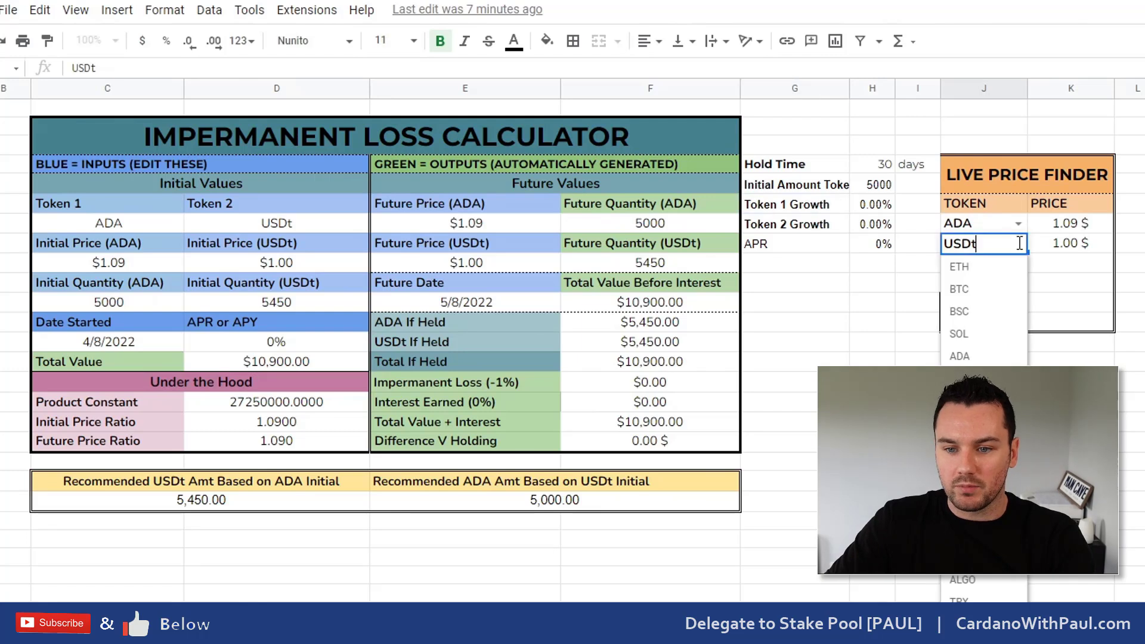
pyautogui.click(986, 266)
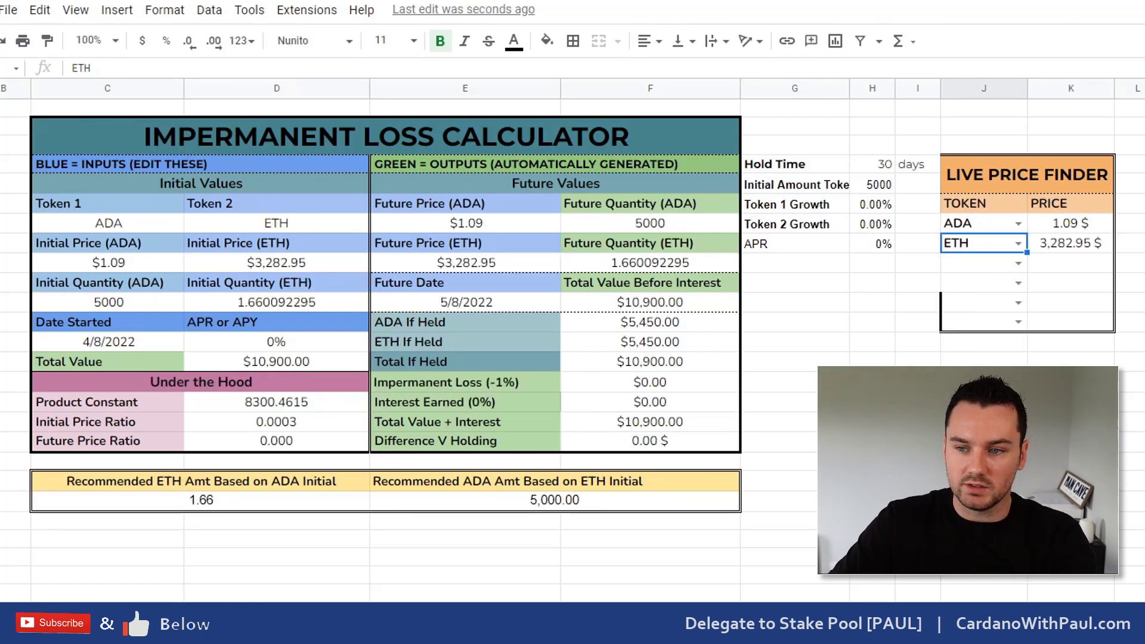
pyautogui.hotkey('ctrl', 'Home')
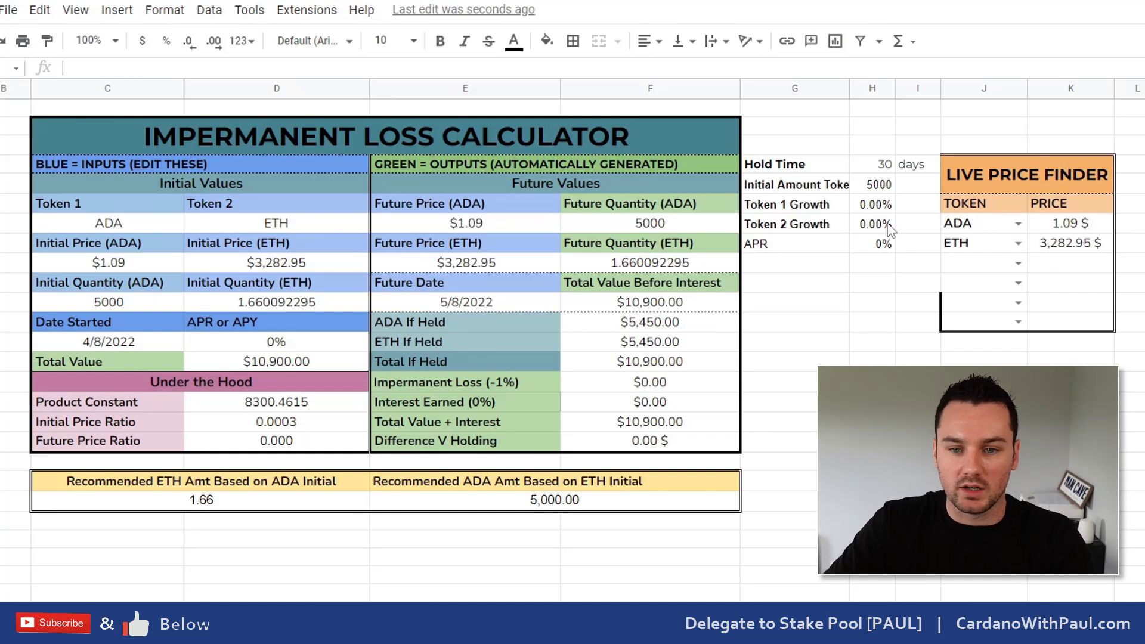
# Step: Set the Hold Time of the scenario to 10 days
pyautogui.click(795, 174)
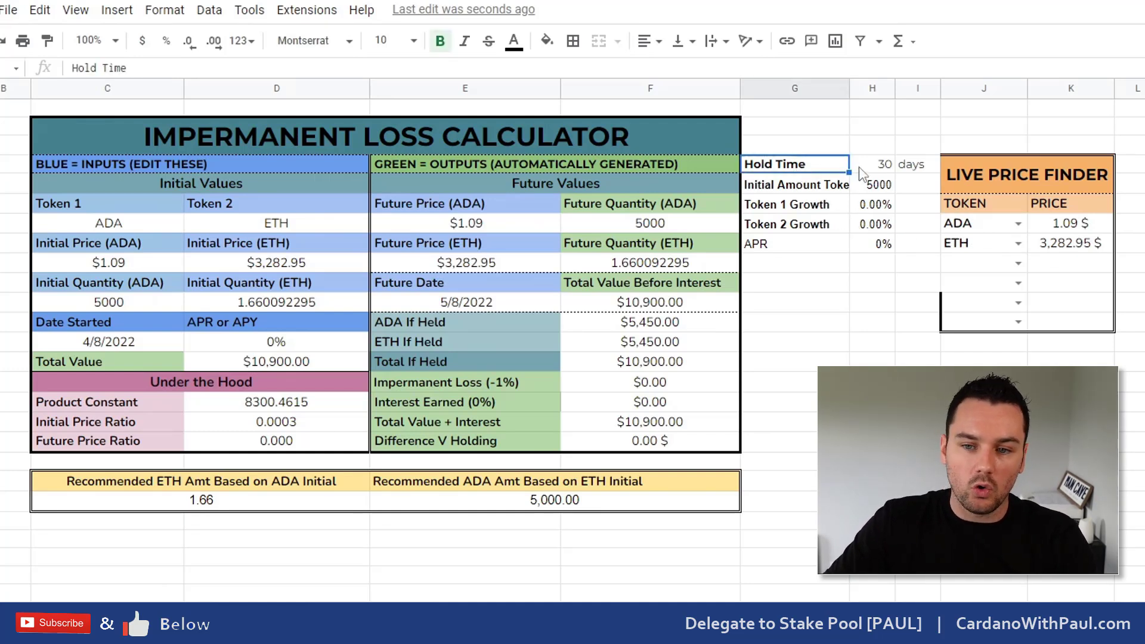
pyautogui.click(877, 170)
pyautogui.write('10')
pyautogui.press('Return')
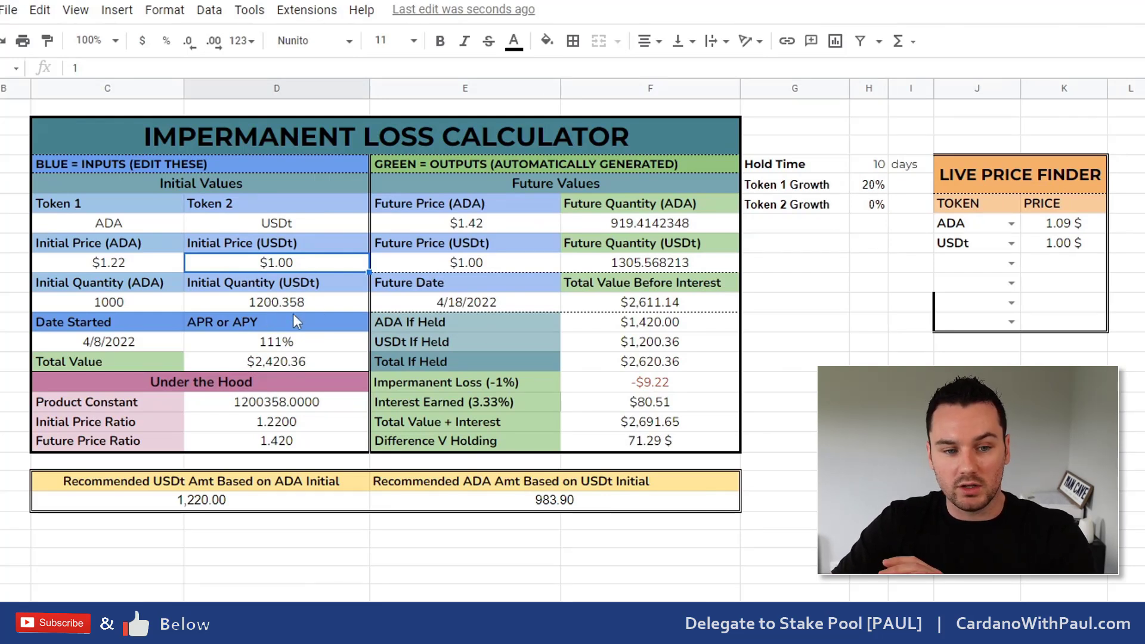
pyautogui.click(295, 304)
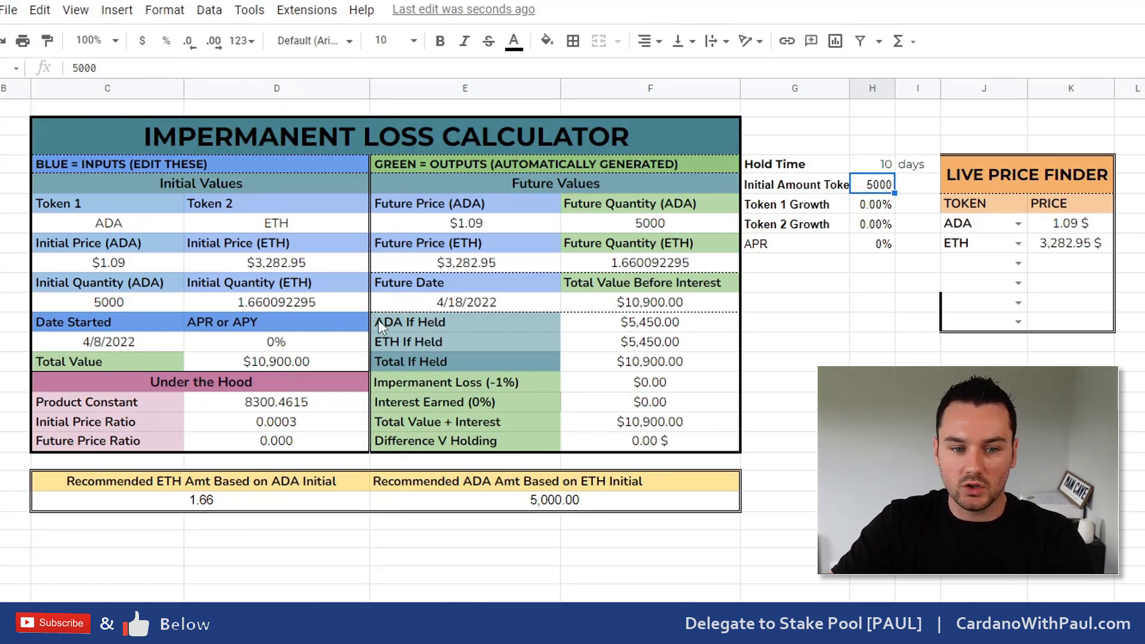
# Step: Set Token 1 Growth to 20% and Token 2 Growth to -10%
pyautogui.click(881, 208)
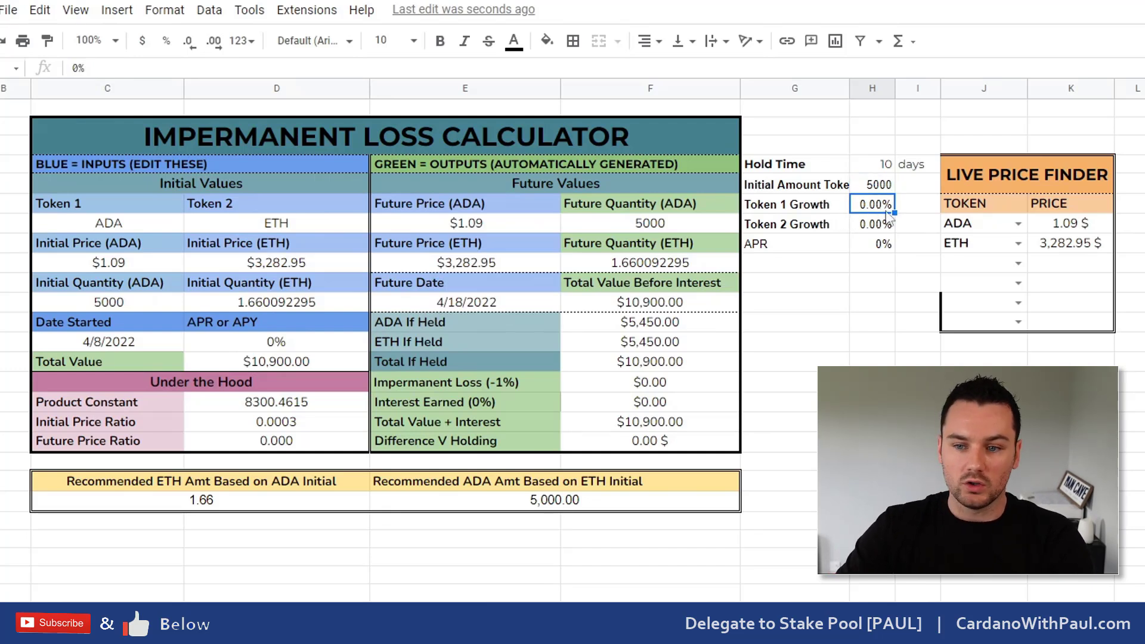
pyautogui.write('20')
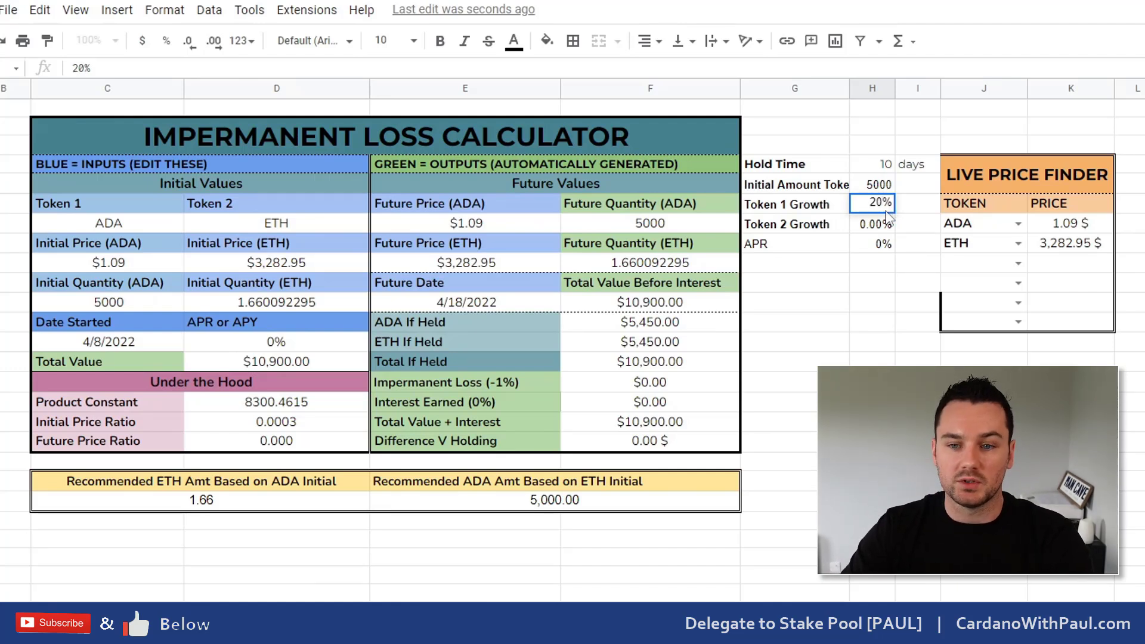
pyautogui.press('Return')
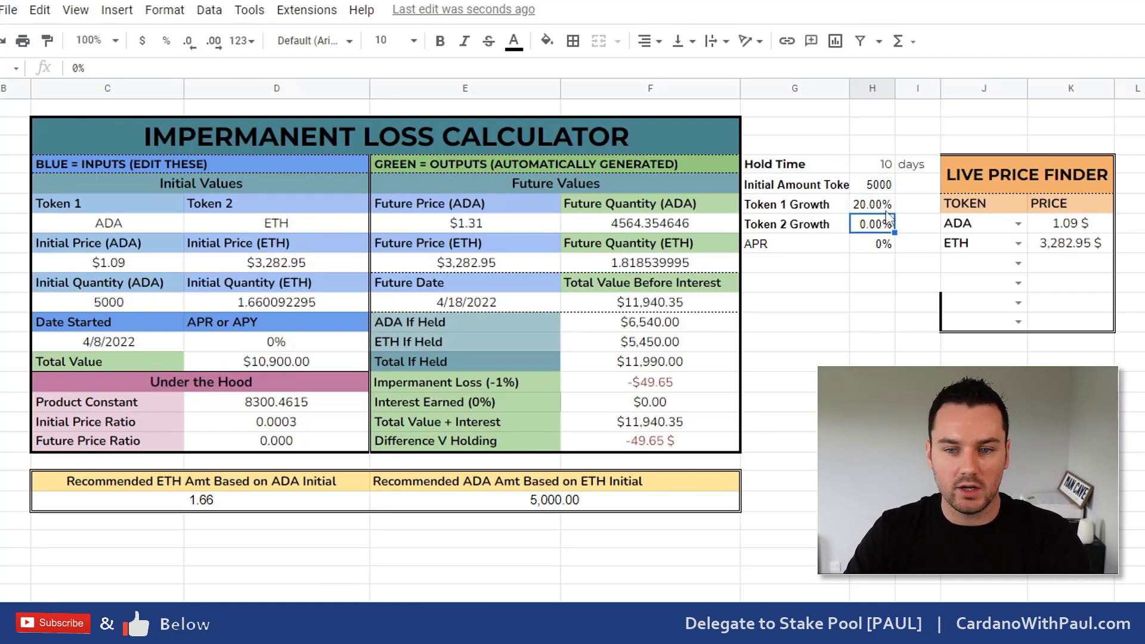
pyautogui.write('-10')
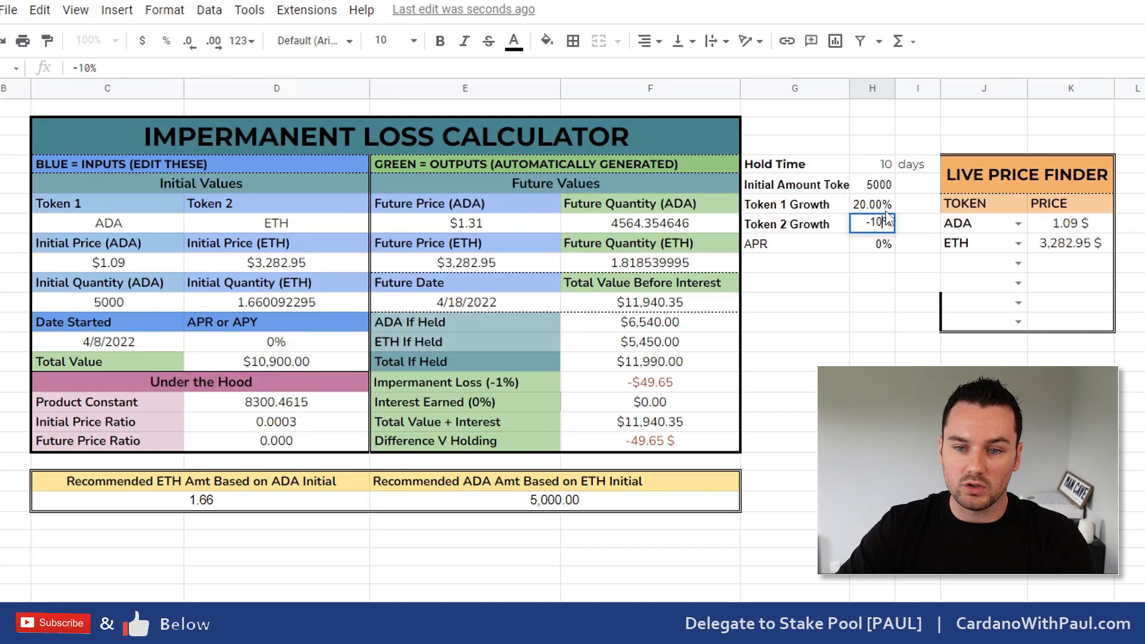
pyautogui.press('Return')
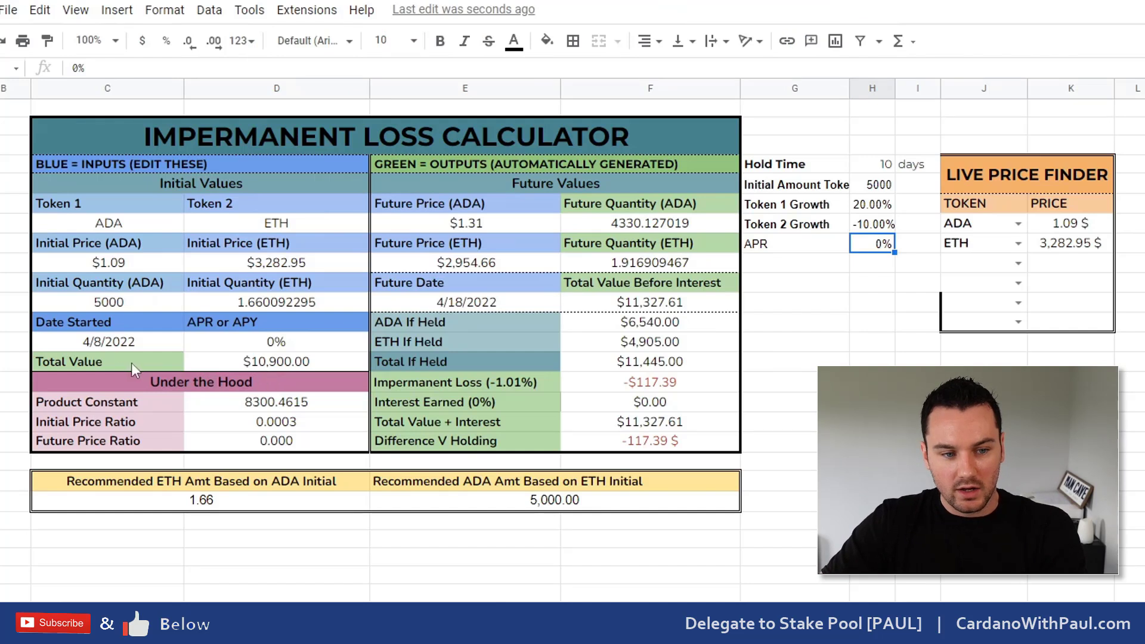
# Step: Examine the initial Total Value, Total If Held, Total Value Before Interest and Impermanent Loss figures in the calculator
pyautogui.click(278, 363)
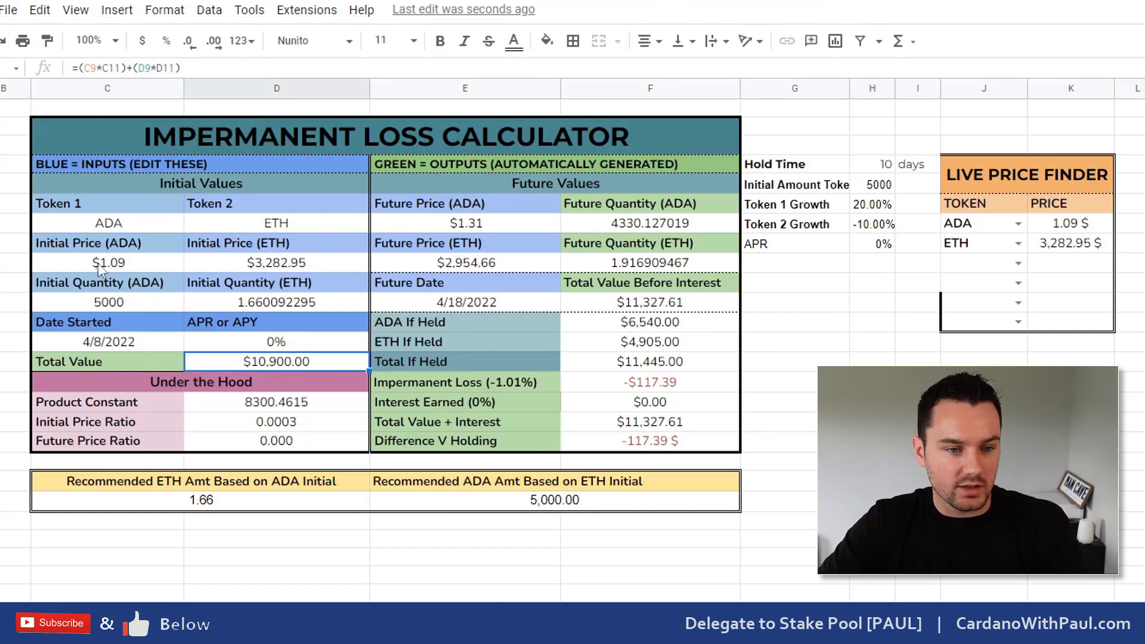
pyautogui.click(399, 360)
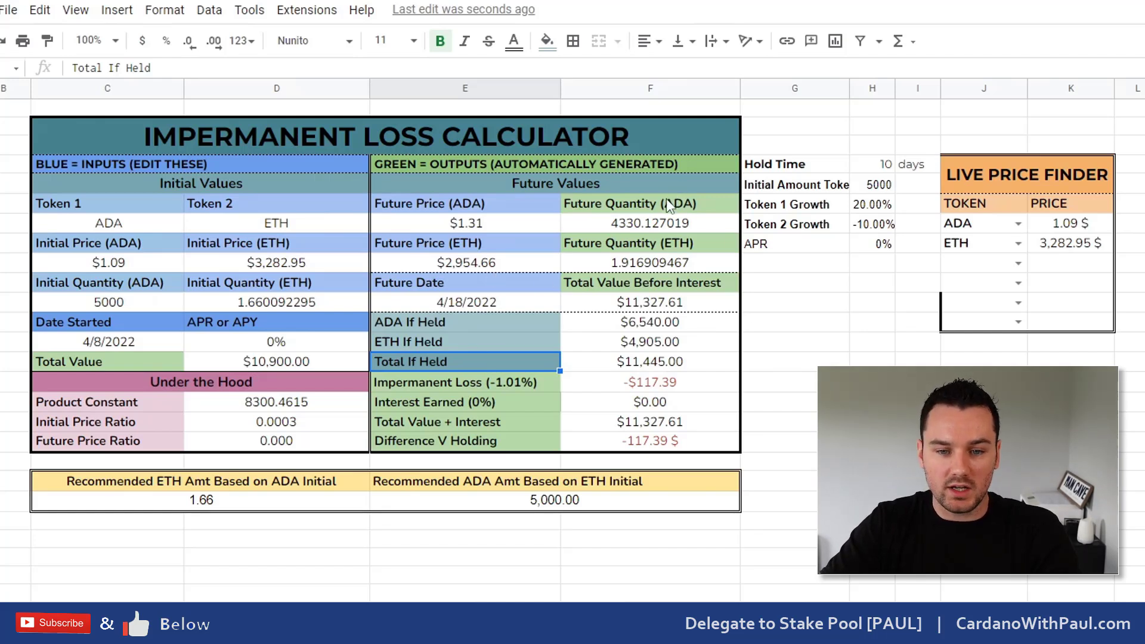
pyautogui.press('Right')
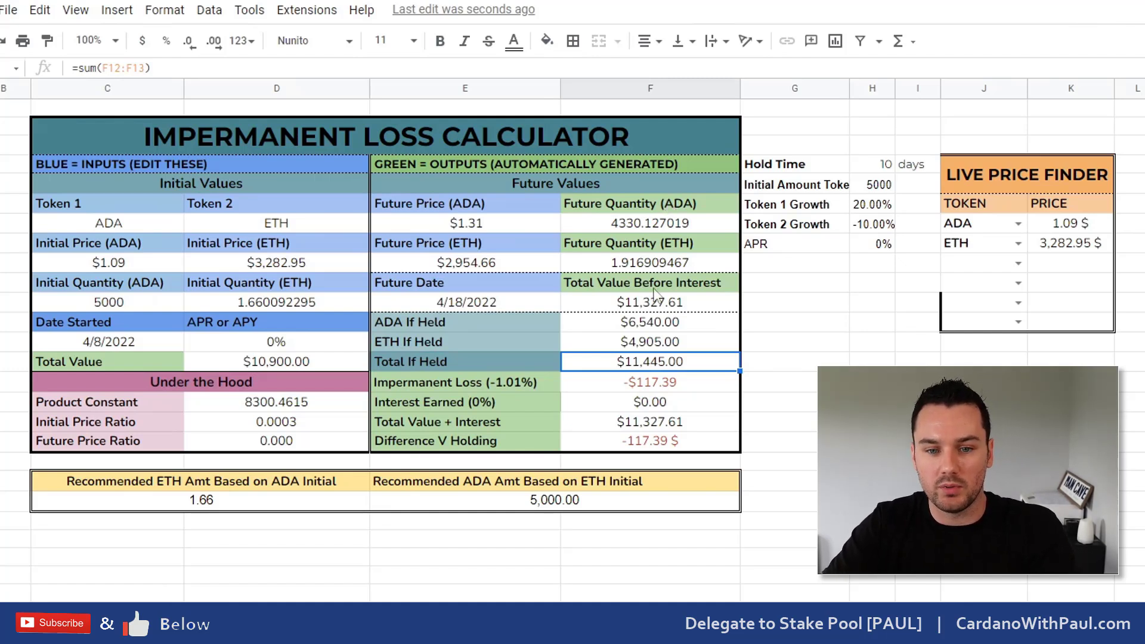
pyautogui.click(648, 306)
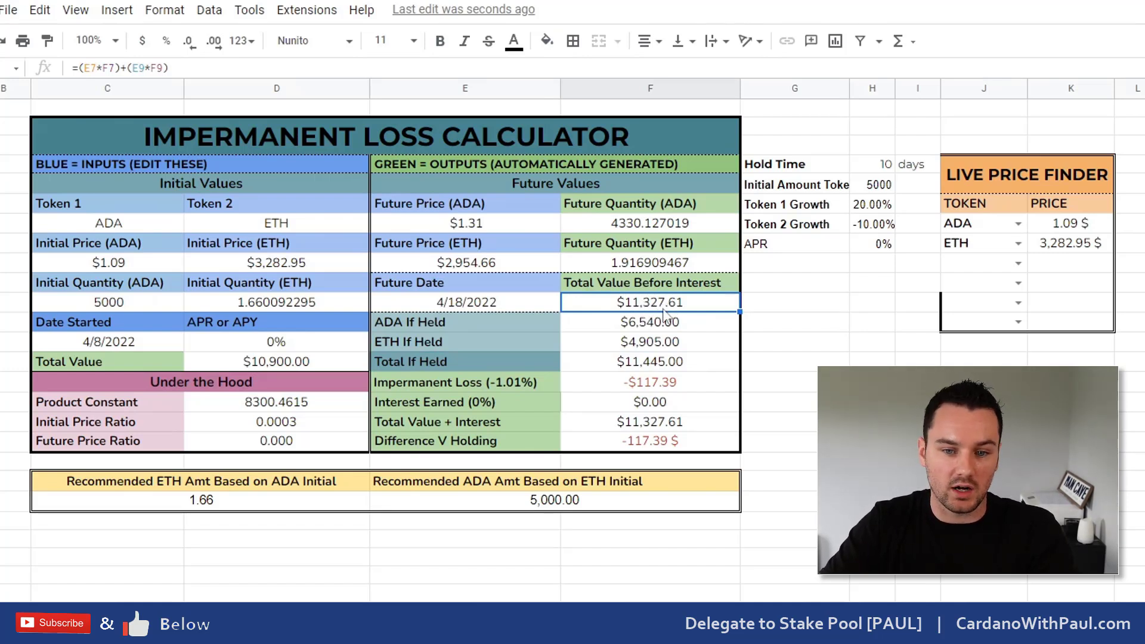
pyautogui.click(666, 387)
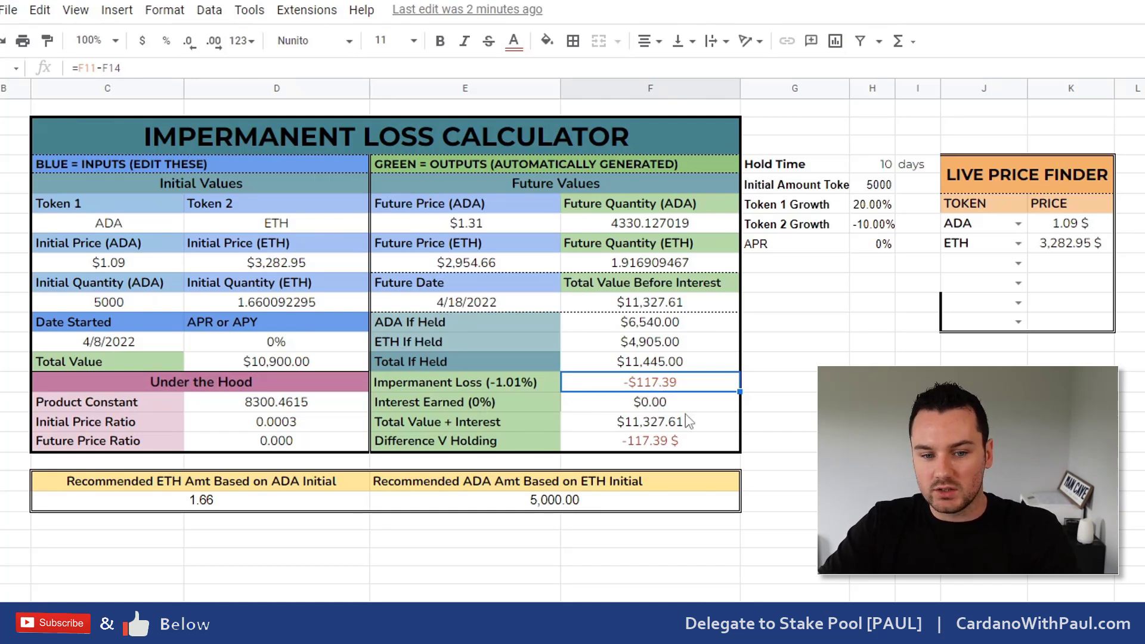
# Step: Set the APR of the scenario to 120%
pyautogui.click(876, 246)
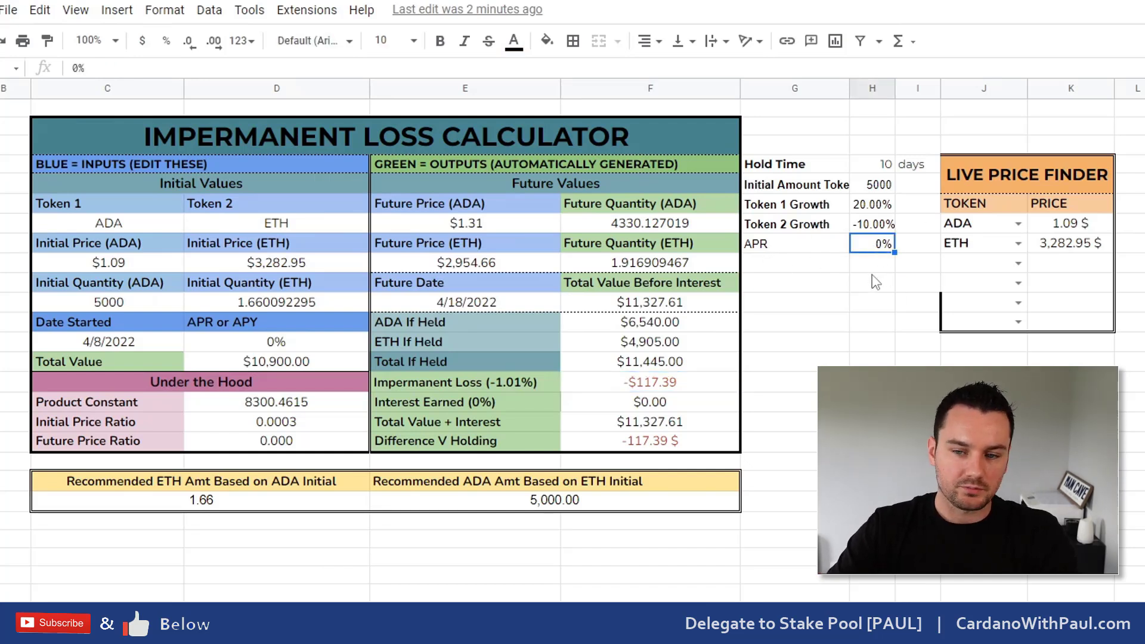
pyautogui.write('120')
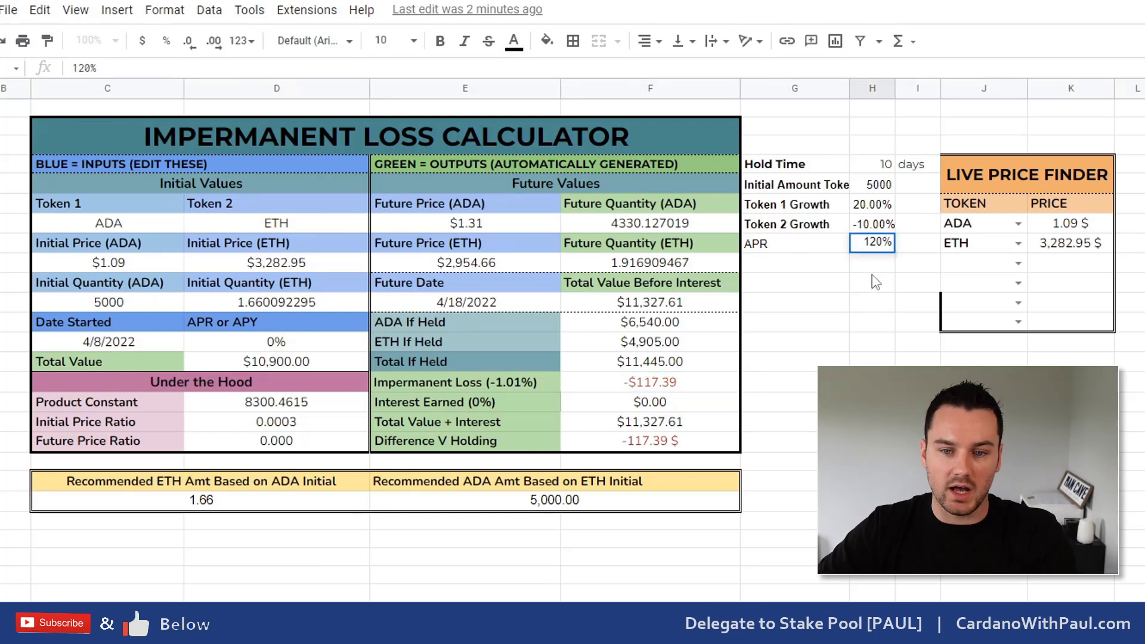
pyautogui.press('Return')
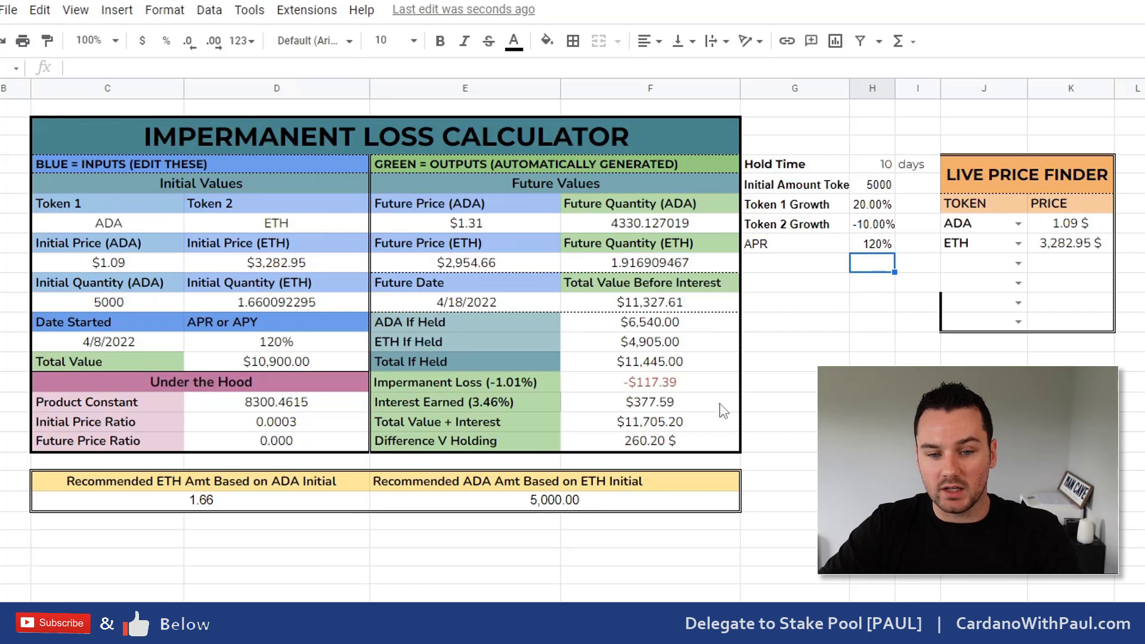
# Step: Examine the Interest Earned and Difference V Holding results in the calculator
pyautogui.click(647, 403)
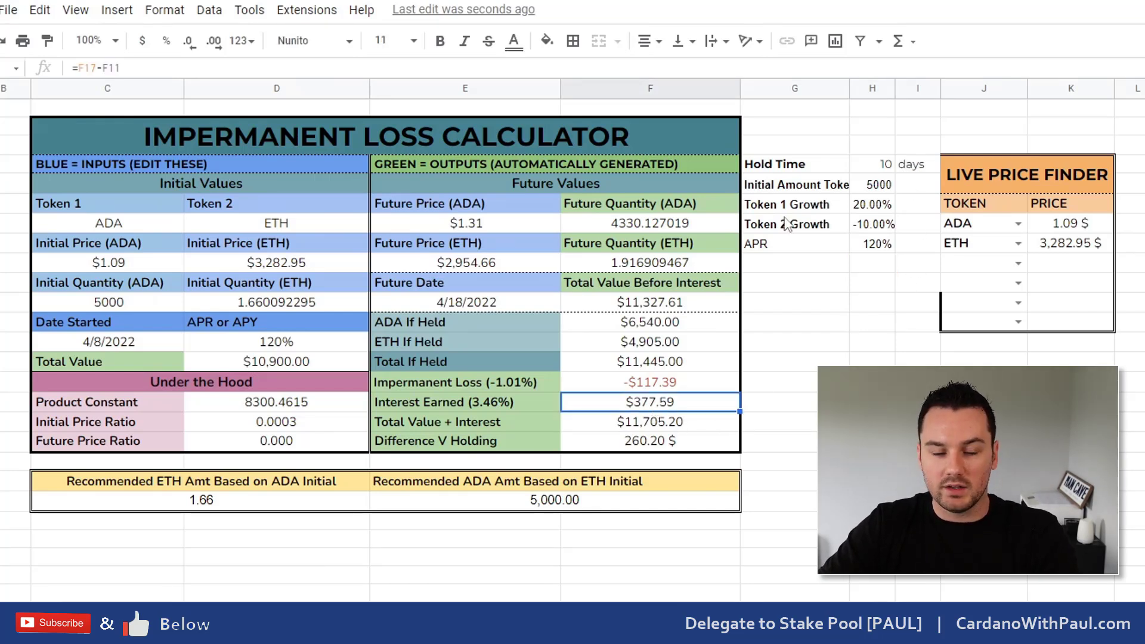
pyautogui.click(627, 449)
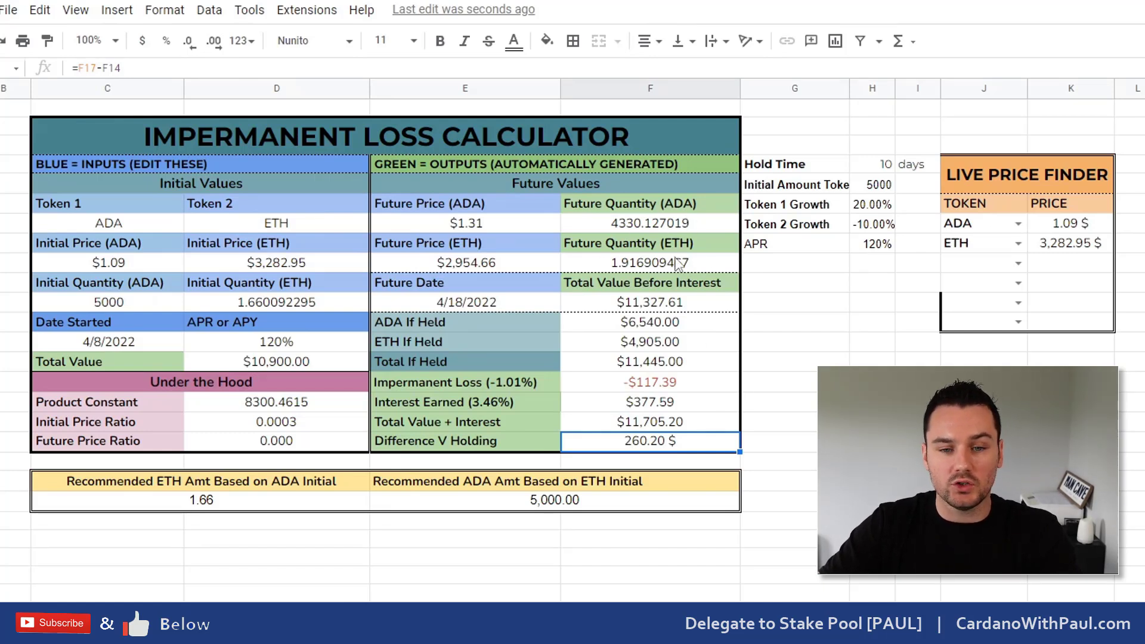
pyautogui.click(664, 408)
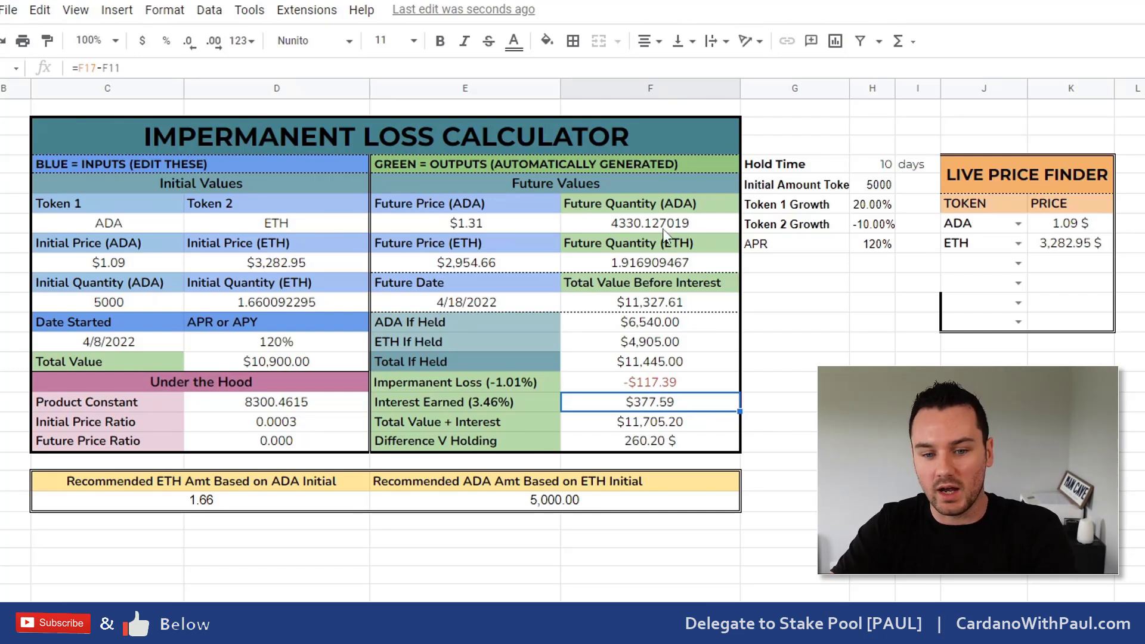
# Step: Set Token 2 Growth to -5% and the APR to 50%
pyautogui.click(872, 226)
pyautogui.write('-5')
pyautogui.press('Return')
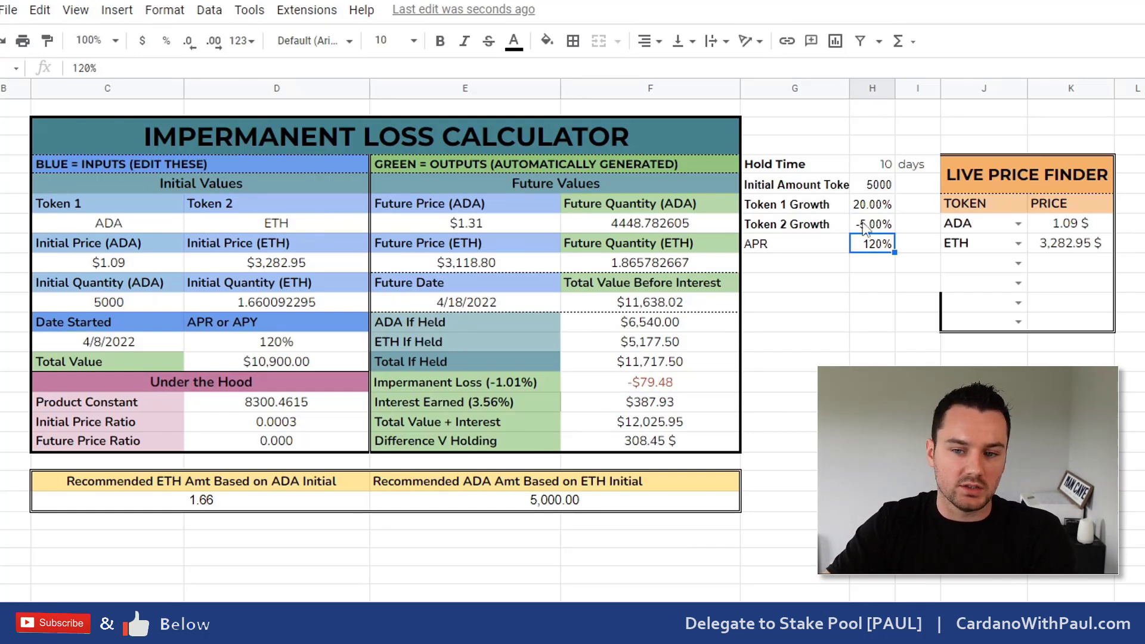
pyautogui.write('50')
pyautogui.press('Return')
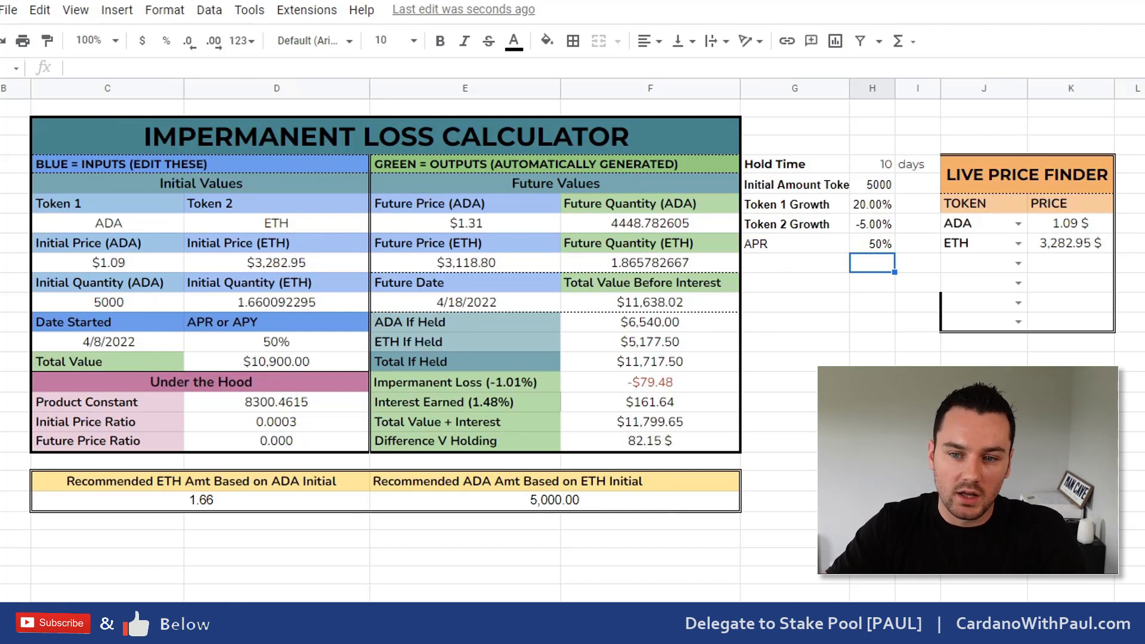
# Step: Change the second token in the Live Price Finder to USDt and set Token 2 Growth to 0%
pyautogui.click(1018, 245)
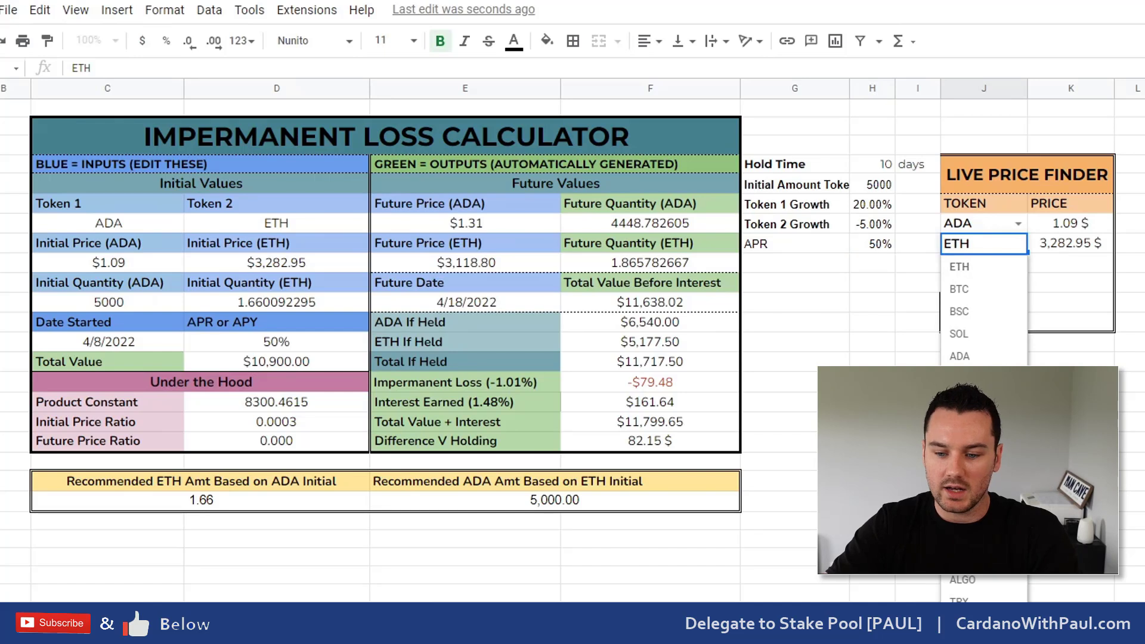
pyautogui.click(960, 422)
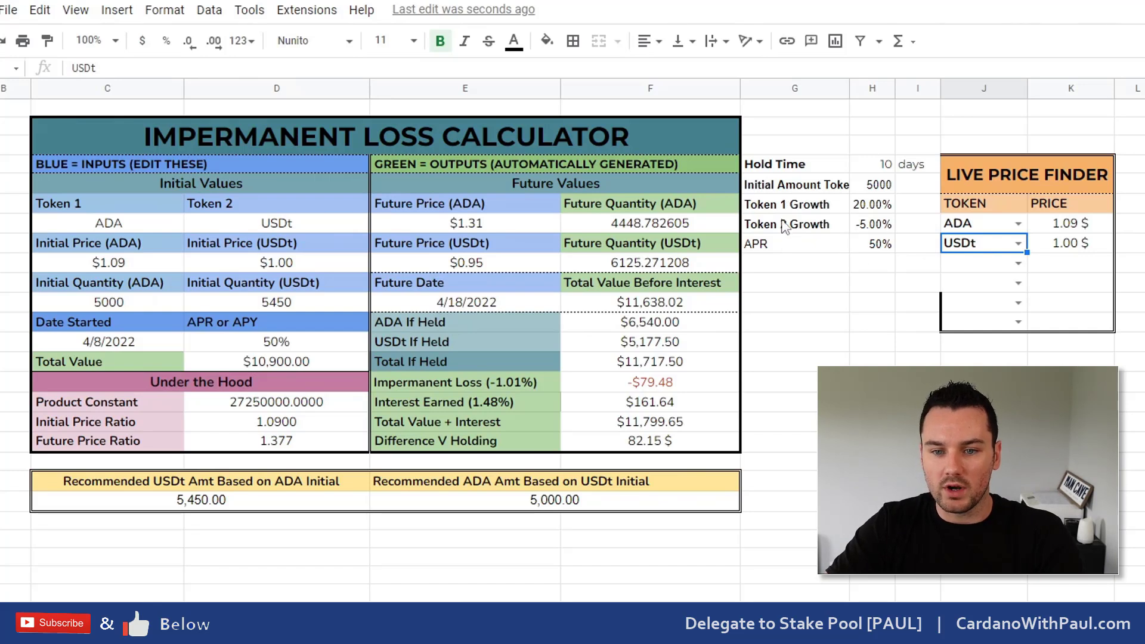
pyautogui.click(879, 224)
pyautogui.write('0')
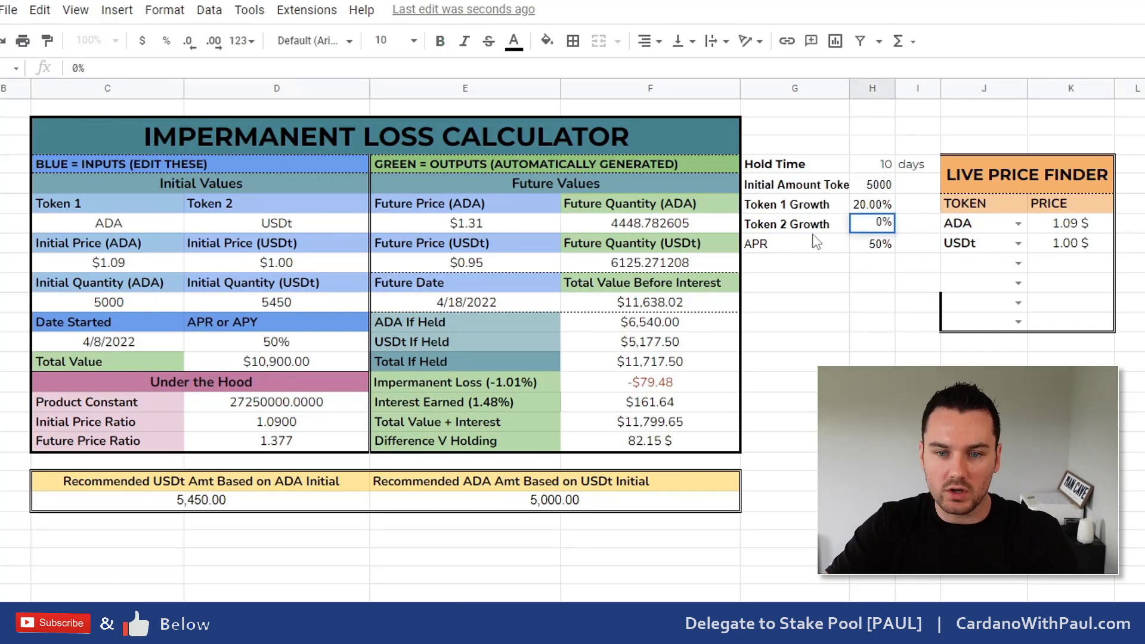
pyautogui.click(830, 342)
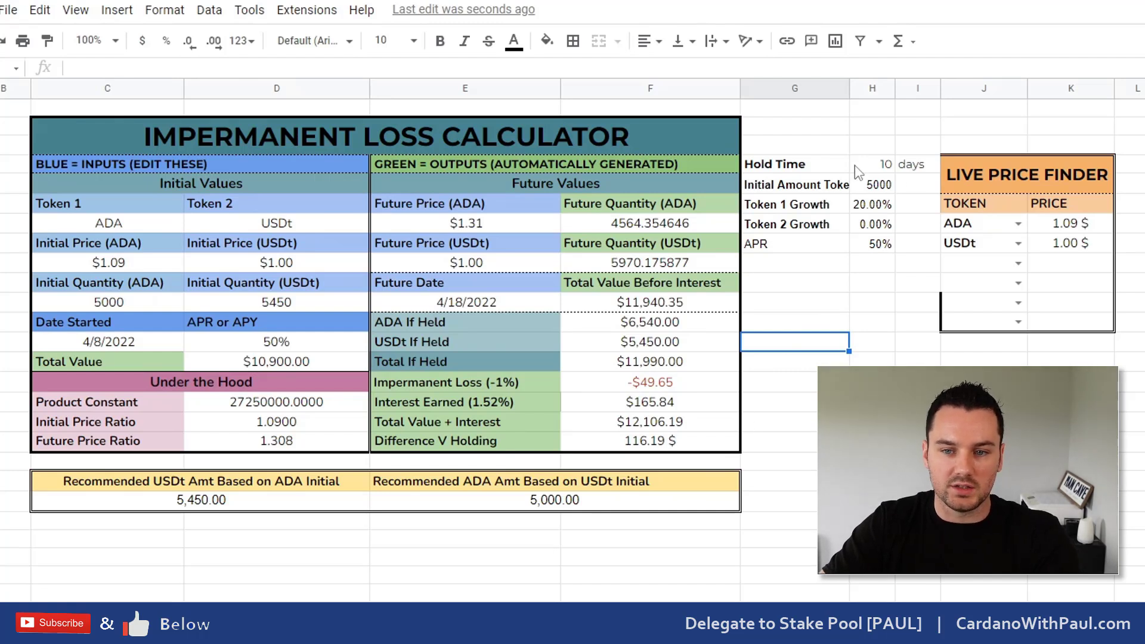
# Step: Set the scenario's APR to 110% and its Hold Time to 7 days
pyautogui.click(868, 250)
pyautogui.write('110')
pyautogui.press('Return')
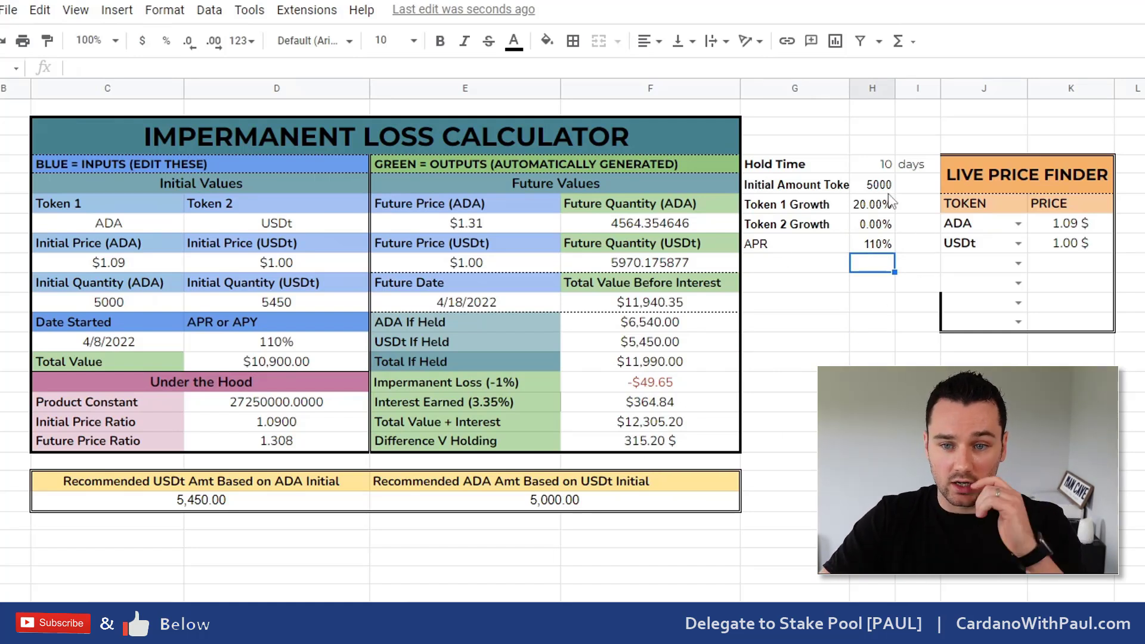
pyautogui.click(873, 167)
pyautogui.write('7')
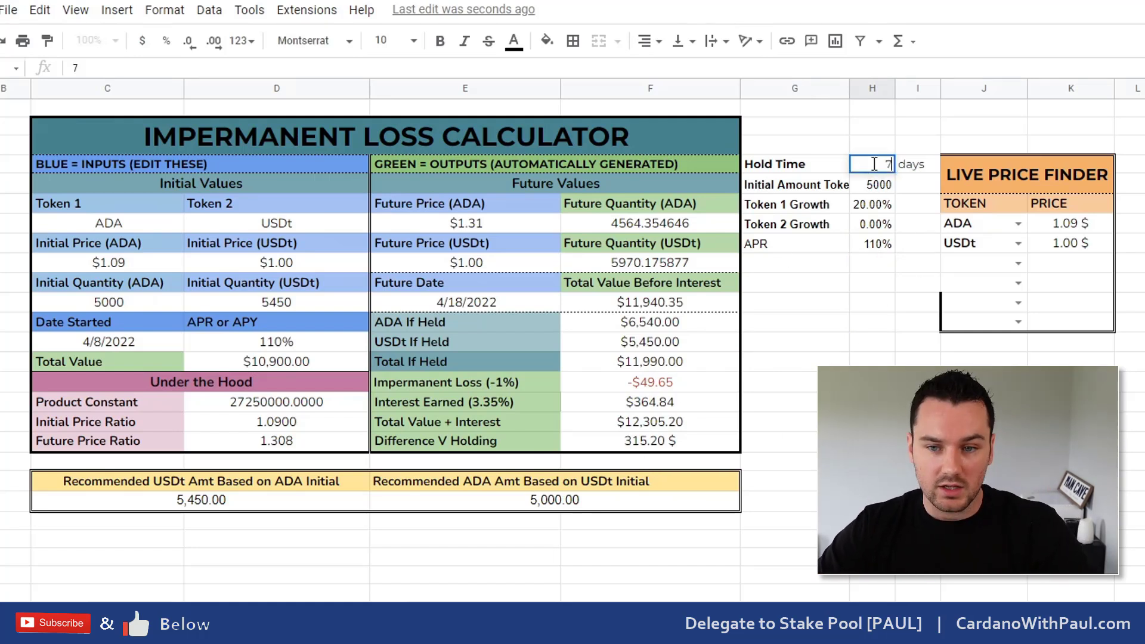
pyautogui.press('Return')
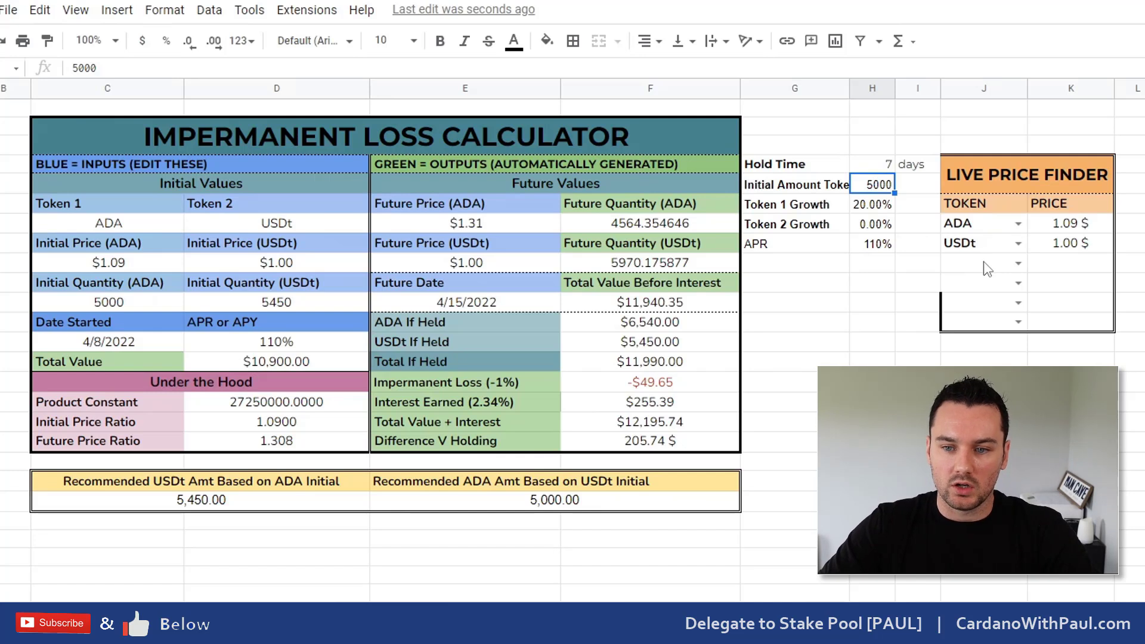
# Step: Change the second token to Shitcoin with a Token 2 Growth of -50%, and inspect the Impermanent Loss result
pyautogui.click(1019, 244)
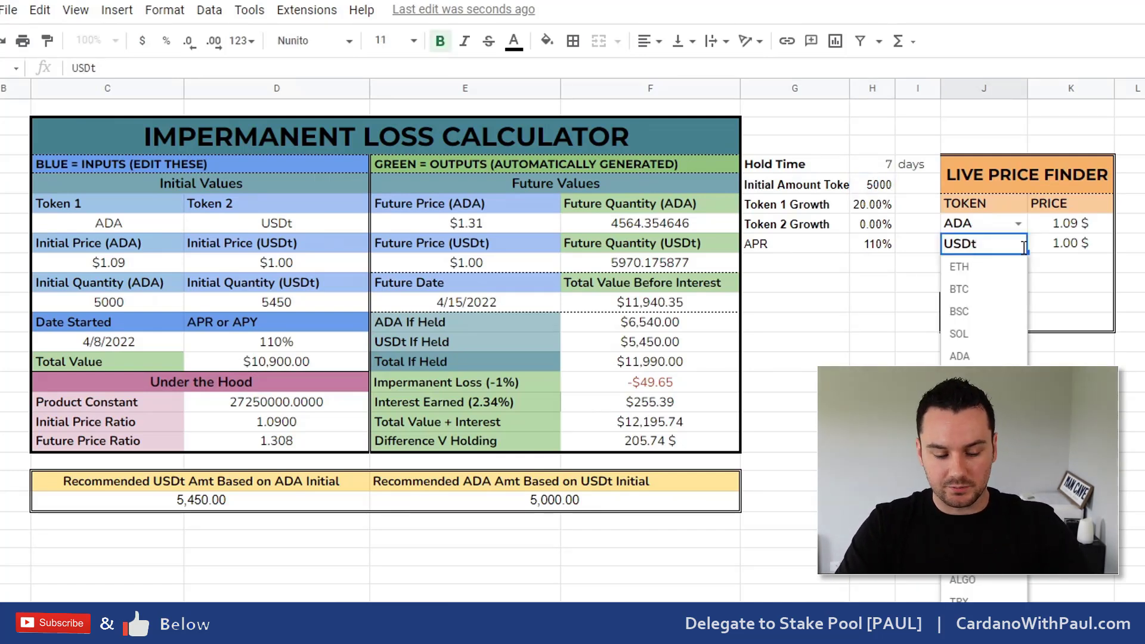
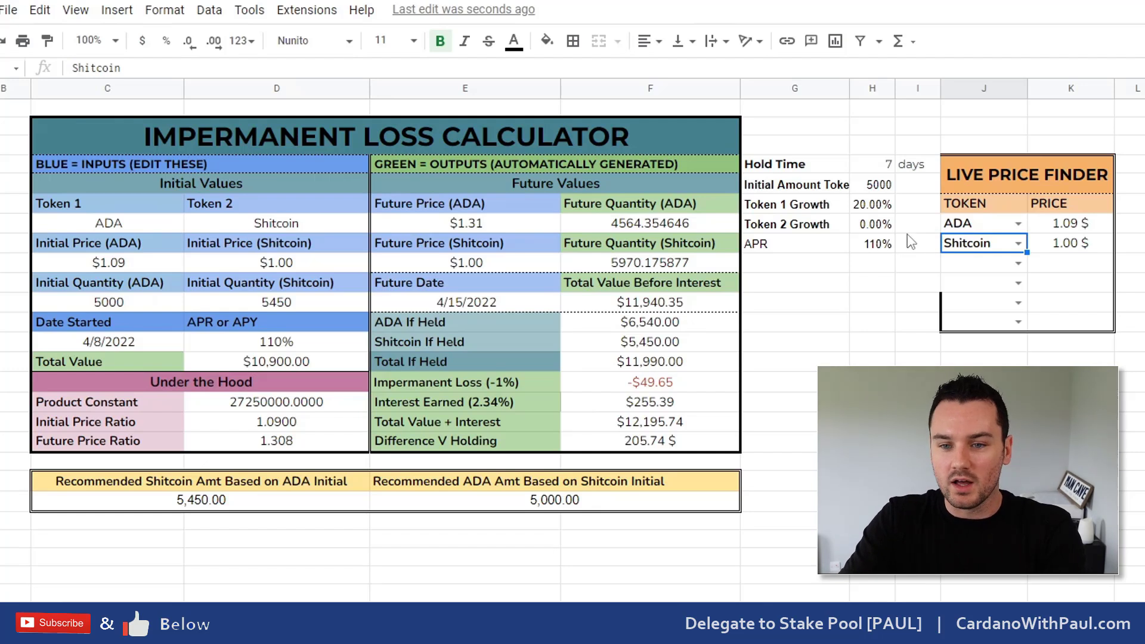
pyautogui.click(876, 227)
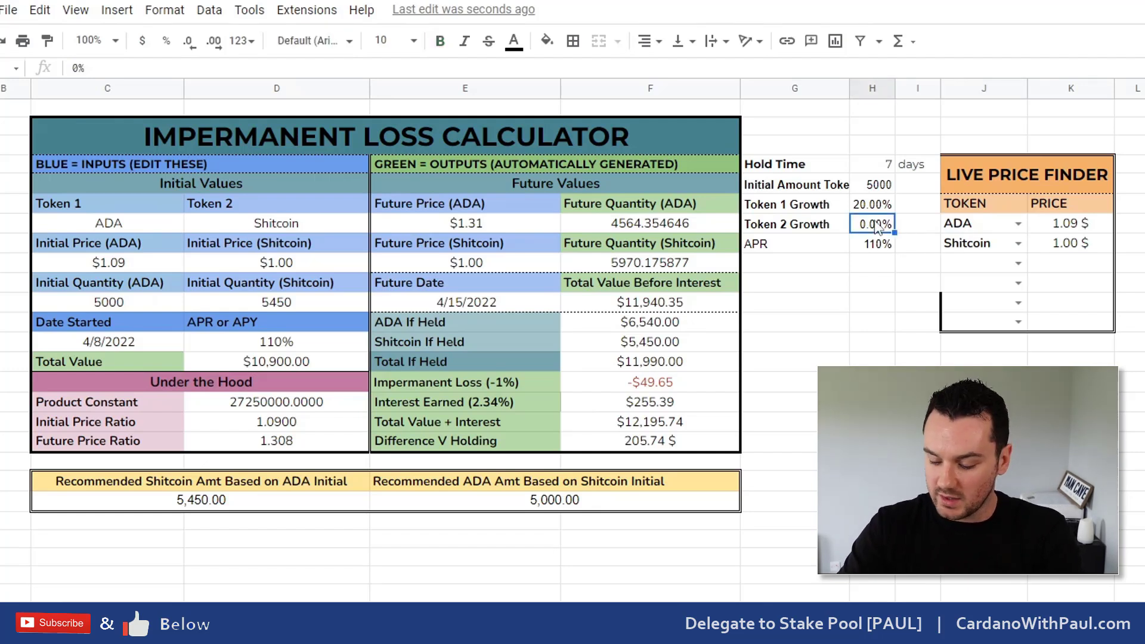
pyautogui.write('-50')
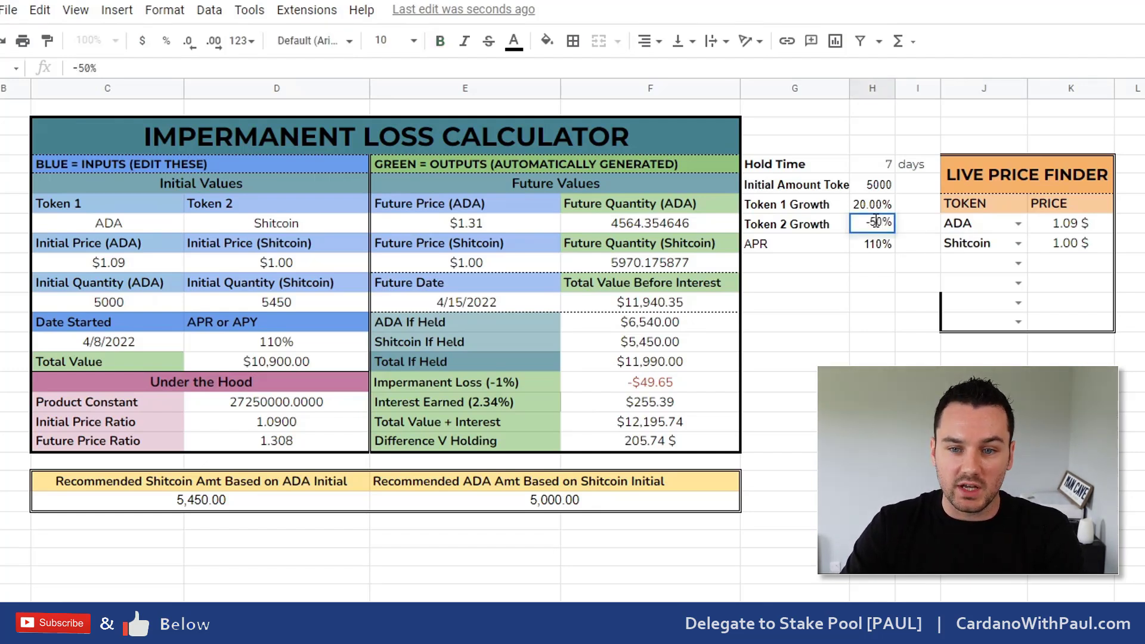
pyautogui.press('Return')
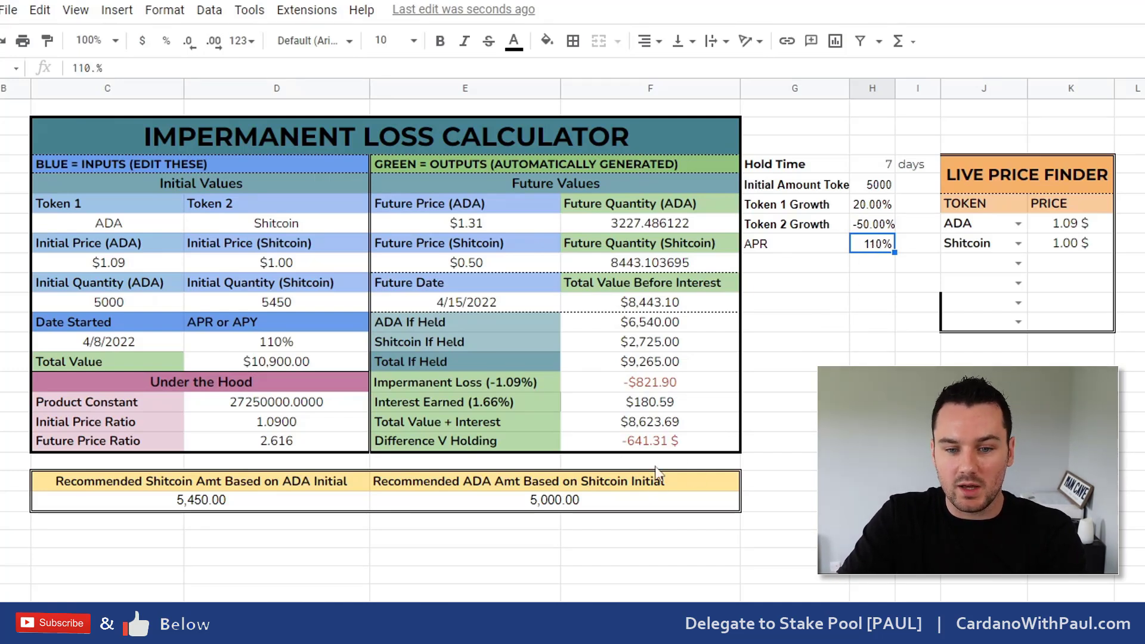
pyautogui.click(649, 389)
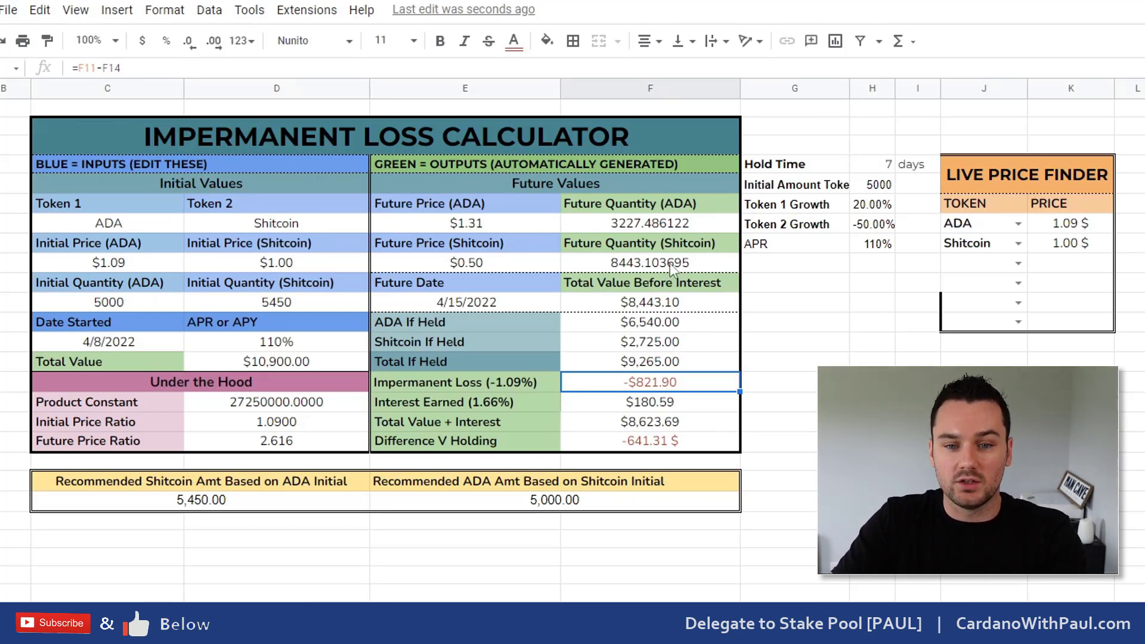
pyautogui.click(796, 404)
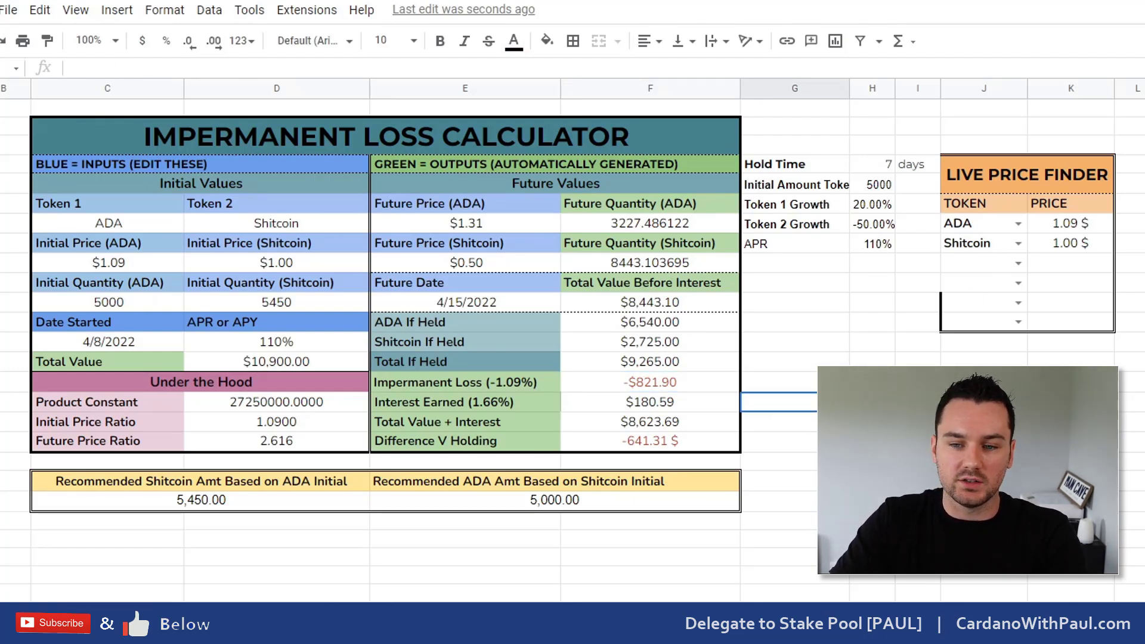
# Step: Set Token 2 Growth to 100% for the ADA and Shitcoin pair
pyautogui.click(874, 227)
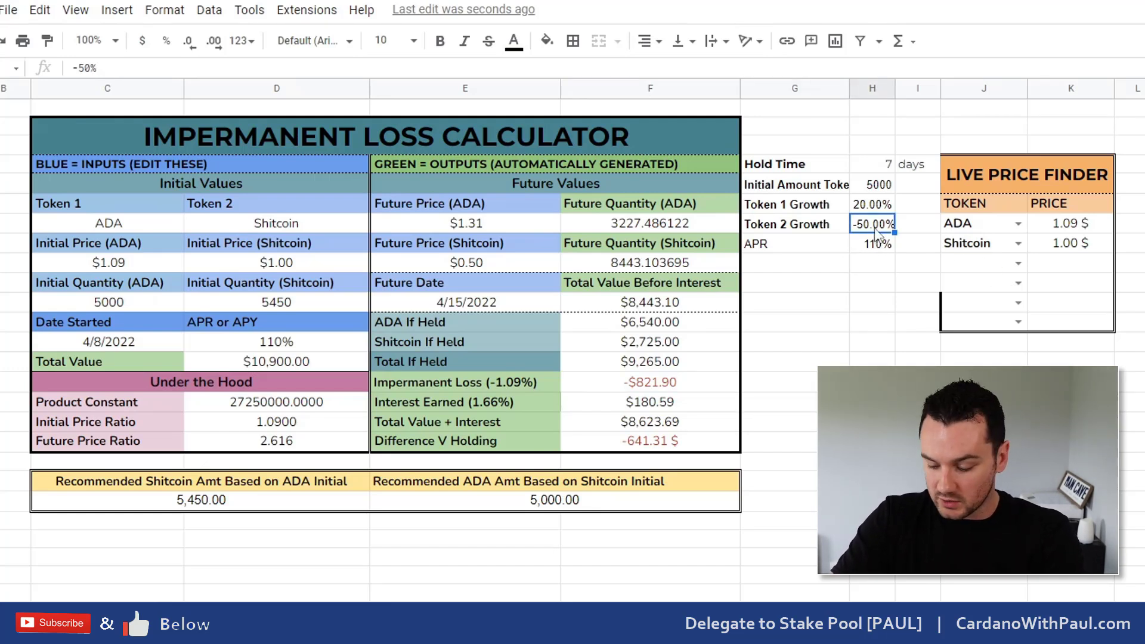
pyautogui.write('100')
pyautogui.press('Return')
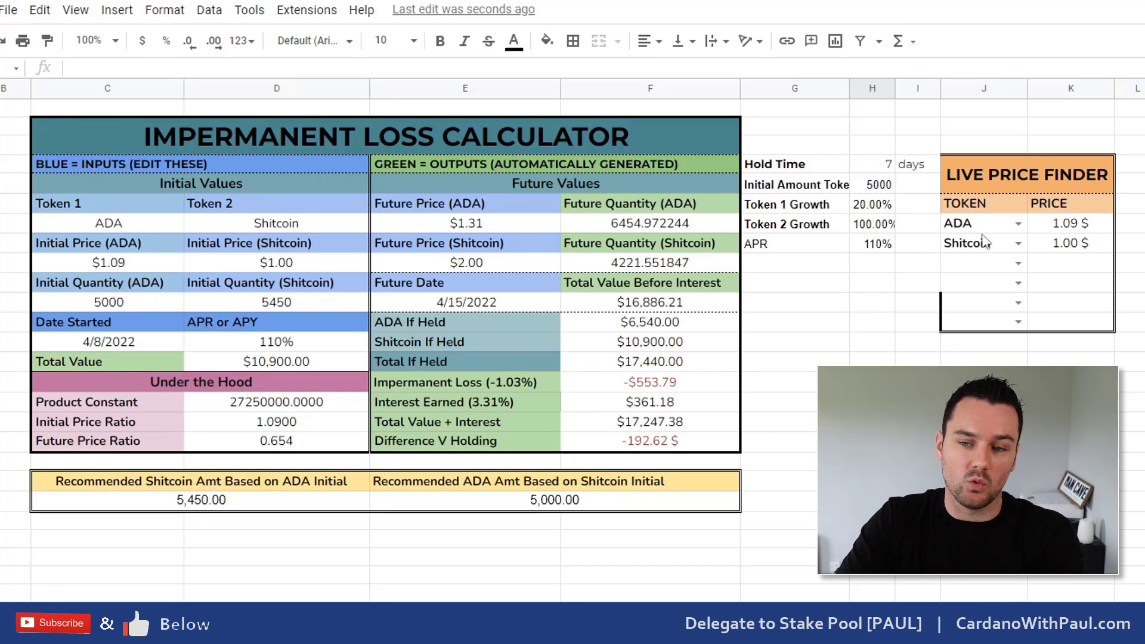
# Step: Change both tokens in the Live Price Finder to USDt to model a stablecoin pair
pyautogui.click(1018, 225)
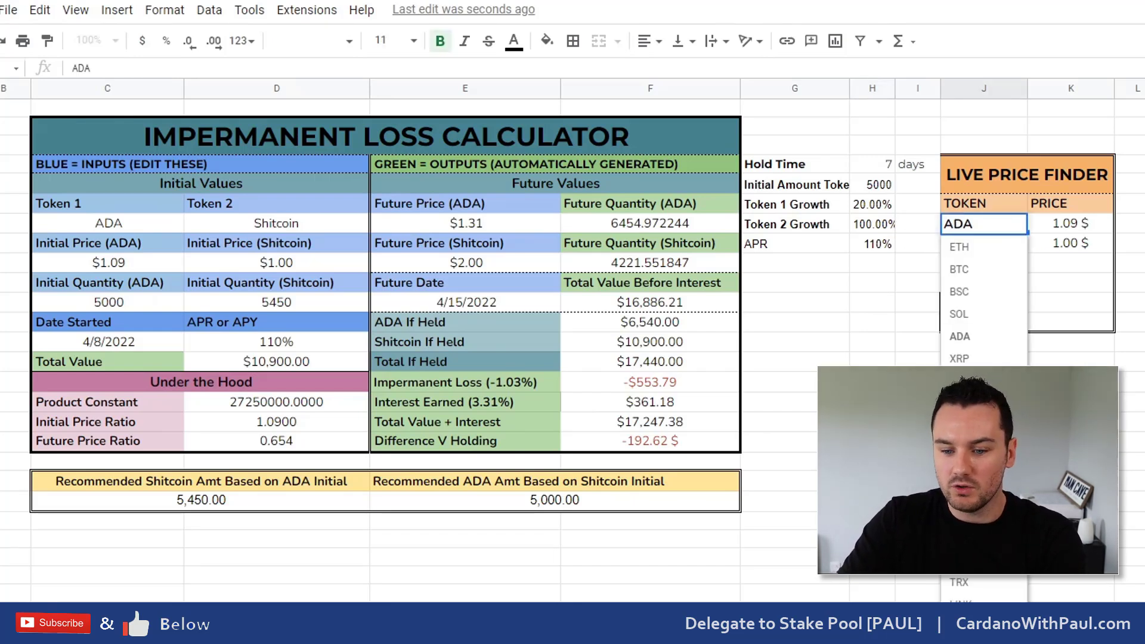
pyautogui.click(959, 381)
pyautogui.click(1018, 245)
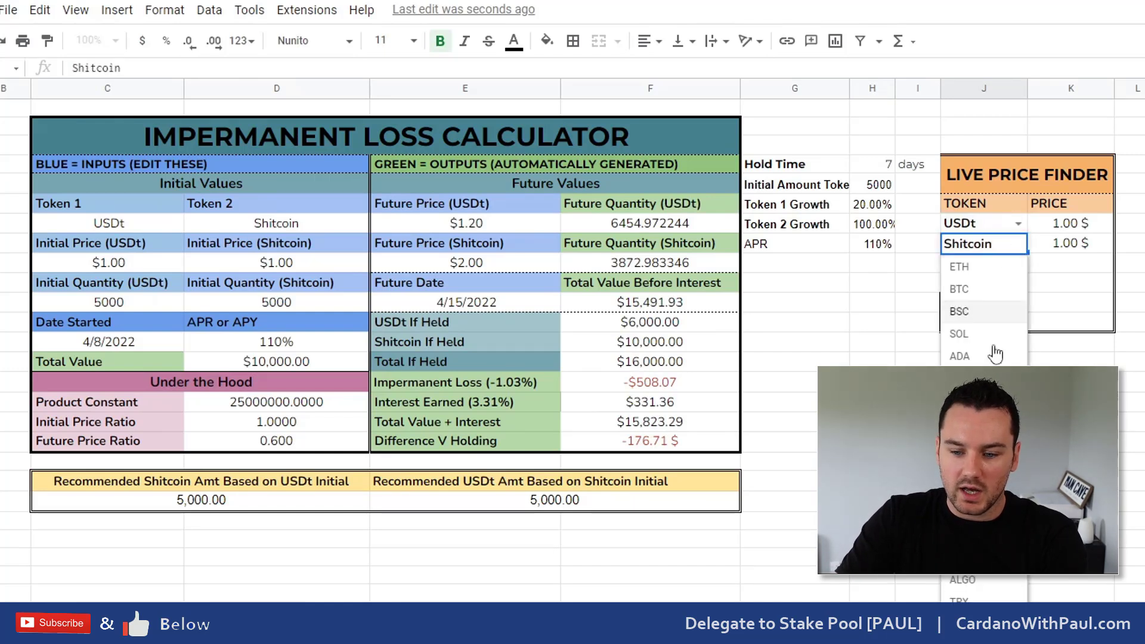
pyautogui.click(960, 402)
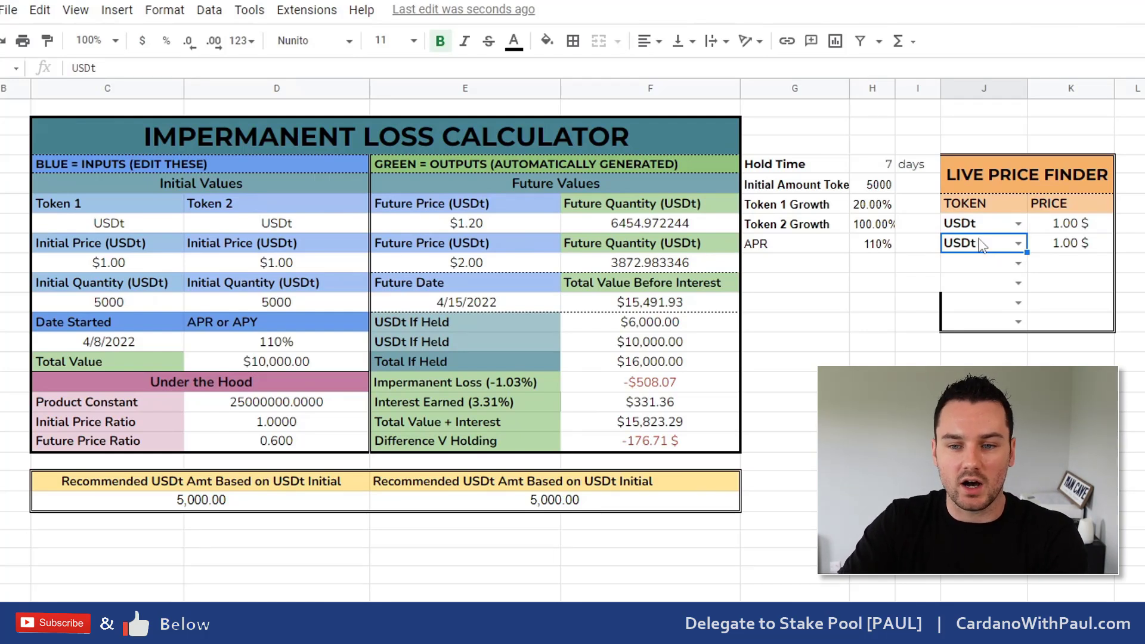
# Step: Set both Token 1 Growth and Token 2 Growth to 0% for the stablecoin pair
pyautogui.click(879, 206)
pyautogui.press('Delete')
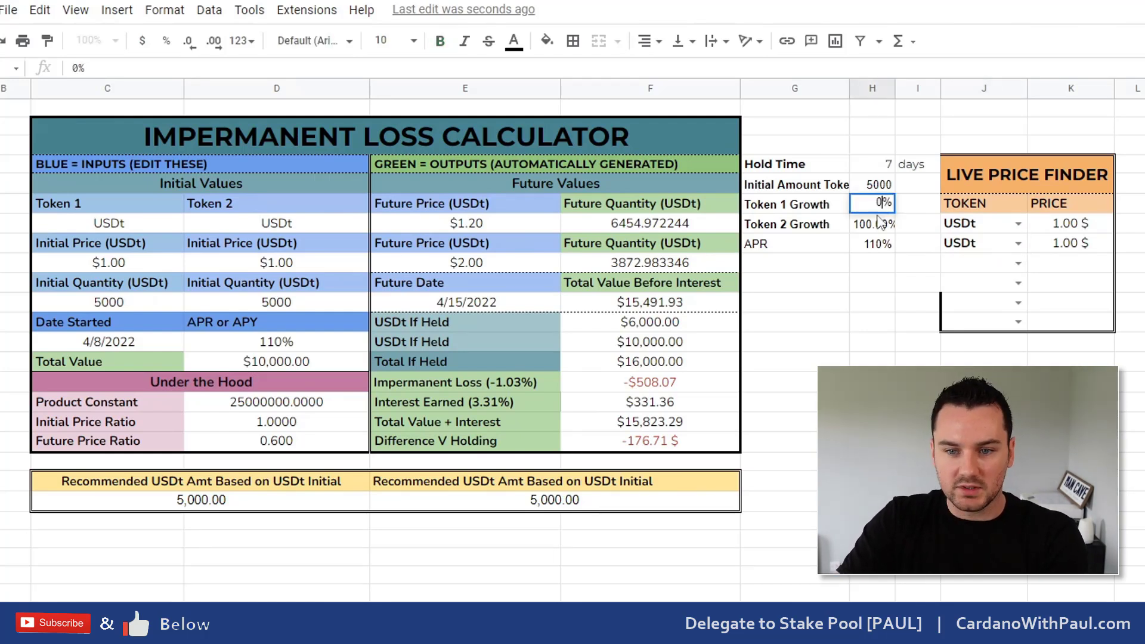
pyautogui.click(875, 224)
pyautogui.press('Delete')
pyautogui.click(871, 342)
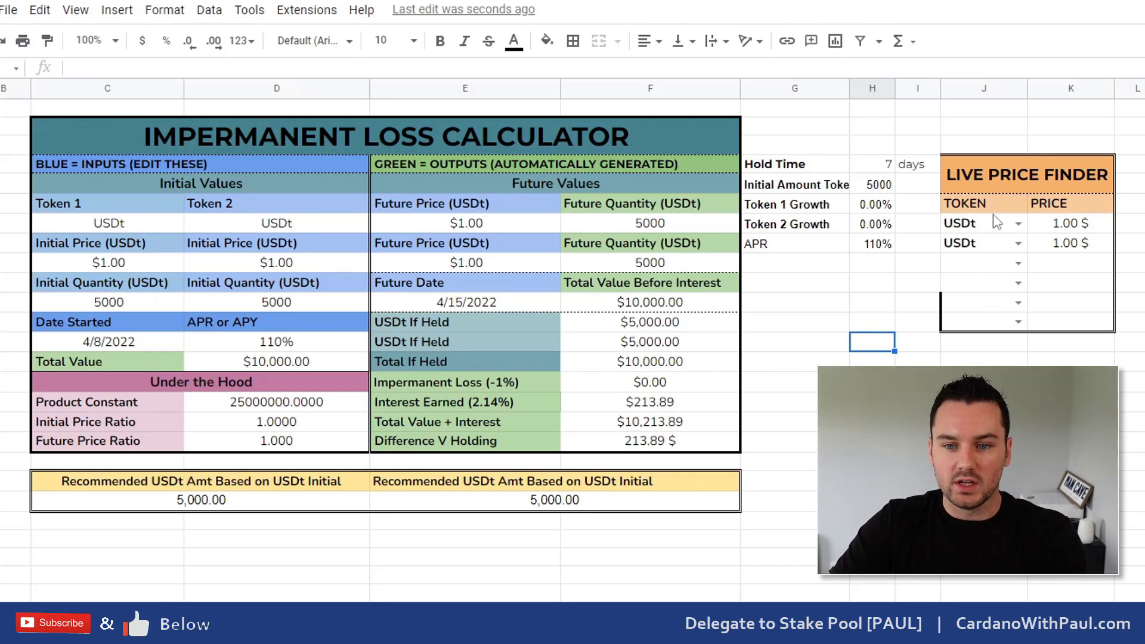
# Step: Set the stablecoin pair's APR to 20% and inspect the Difference V Holding result
pyautogui.click(881, 248)
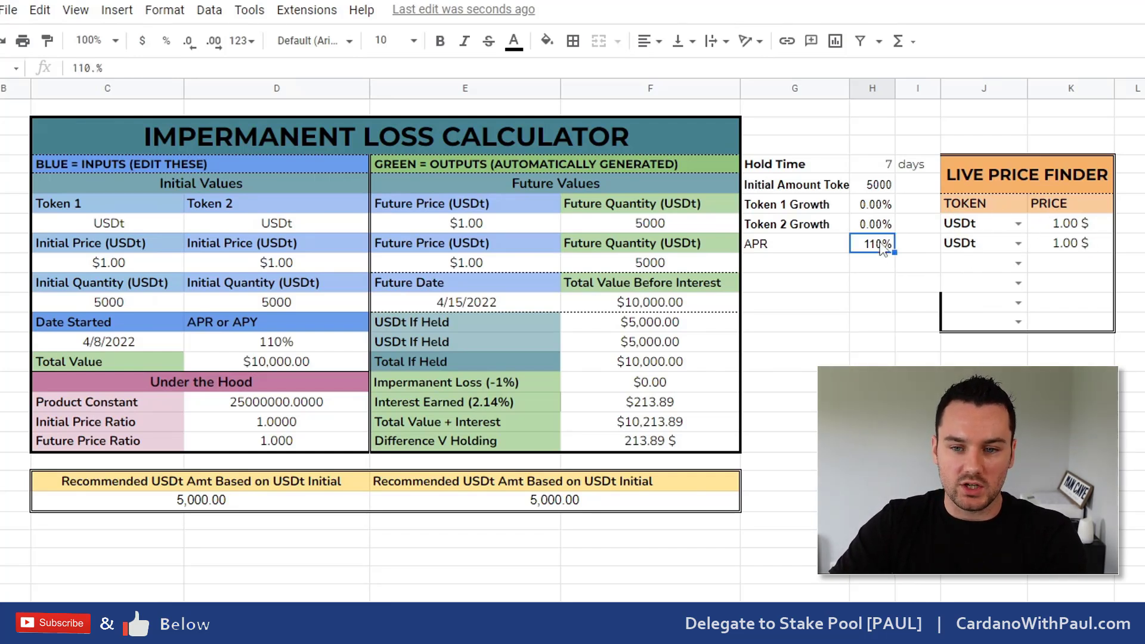
pyautogui.write('20')
pyautogui.press('Return')
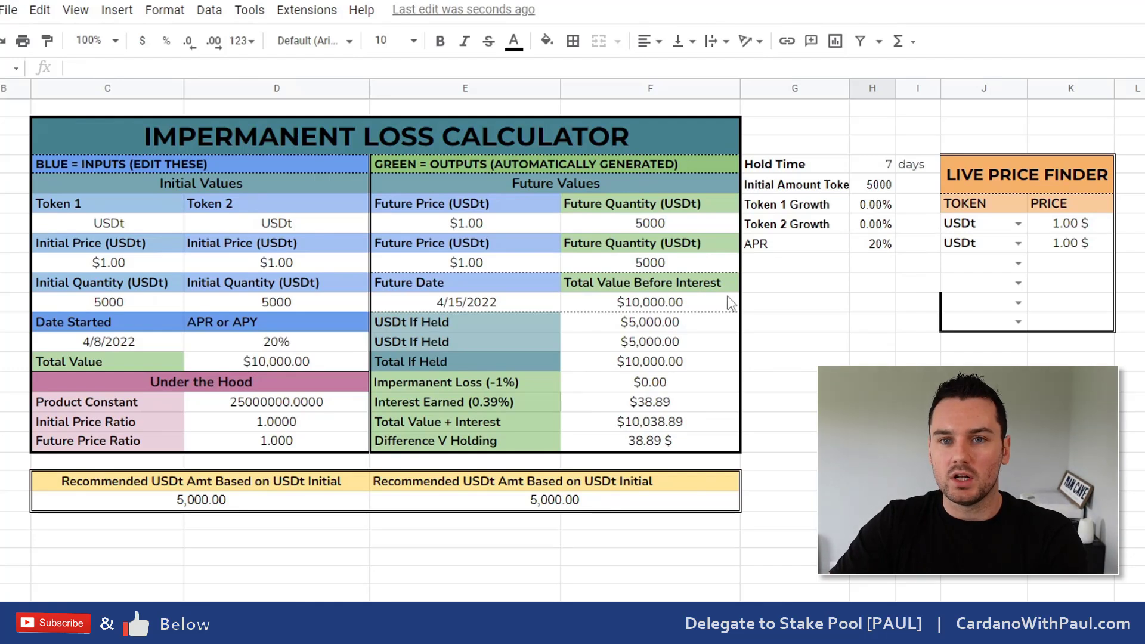
pyautogui.click(655, 446)
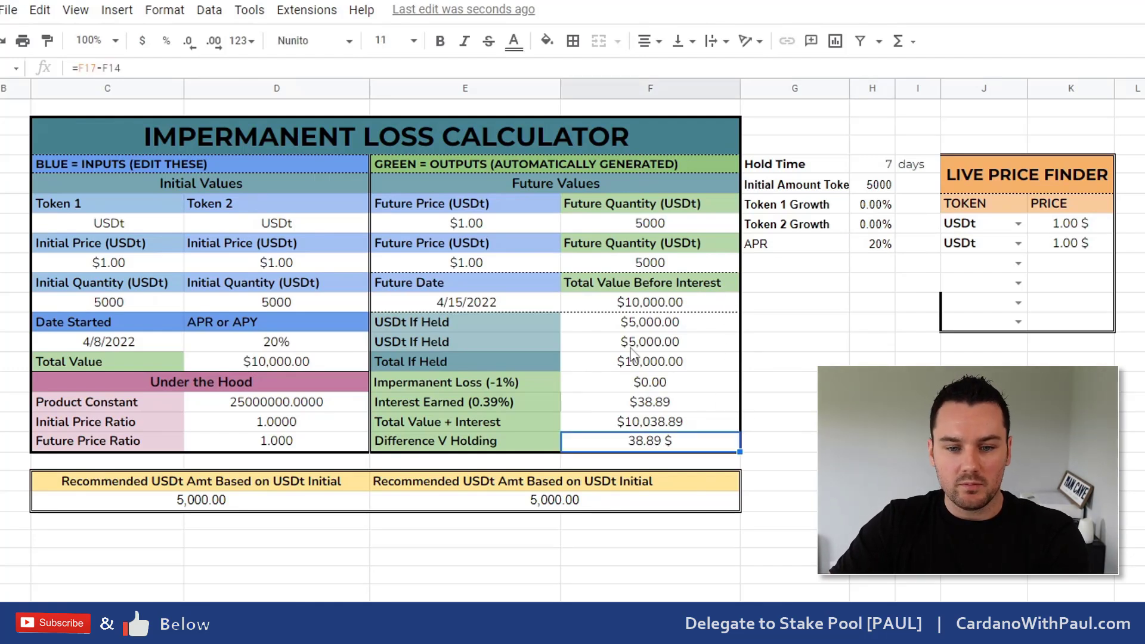